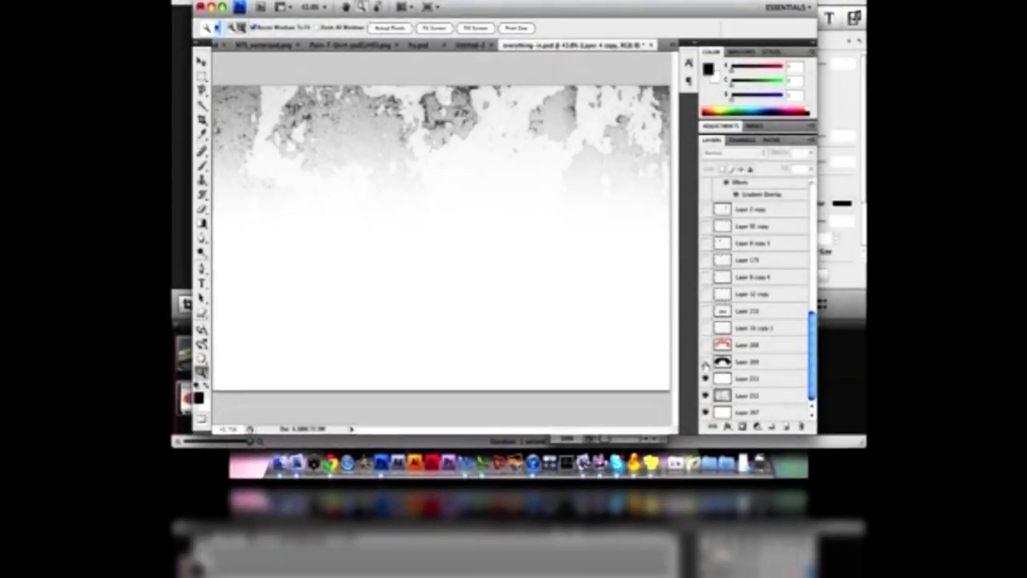
Make the shadow, lamp post, dark shapes and paint cans layers visible again
click(702, 331)
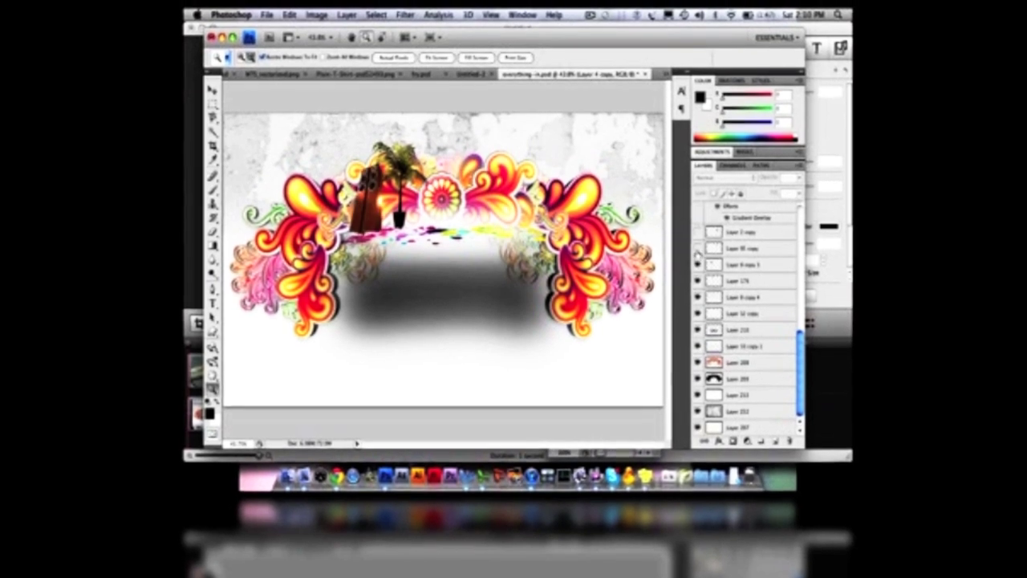
scroll(696, 239, up, 1)
click(694, 226)
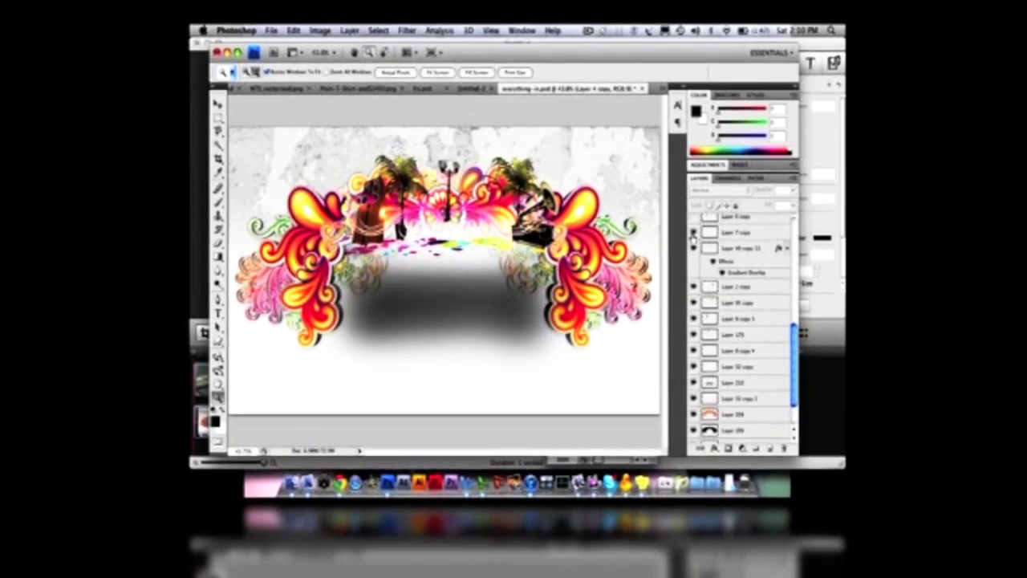
scroll(691, 240, up, 1)
click(691, 241)
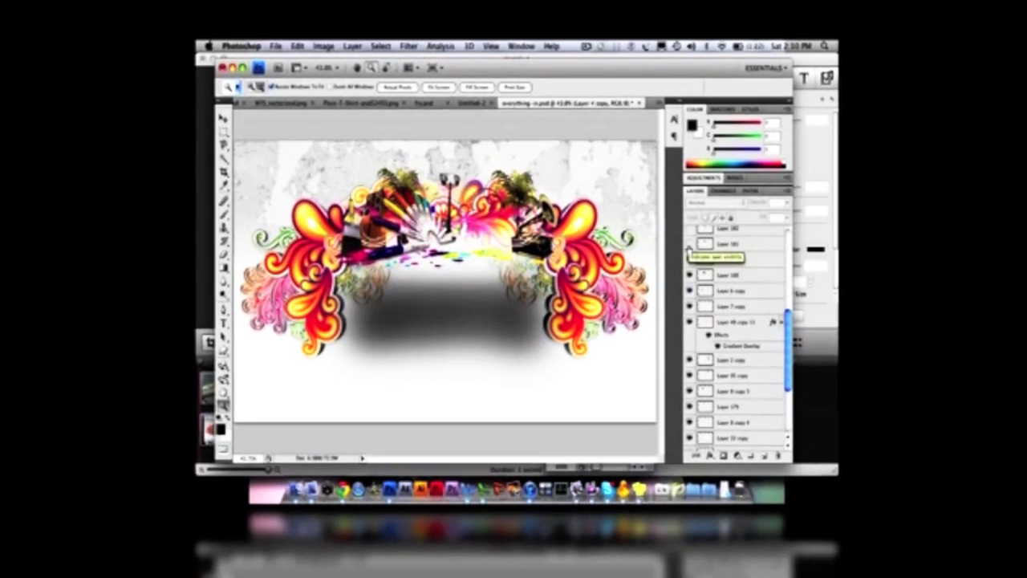
scroll(688, 251, up, 1)
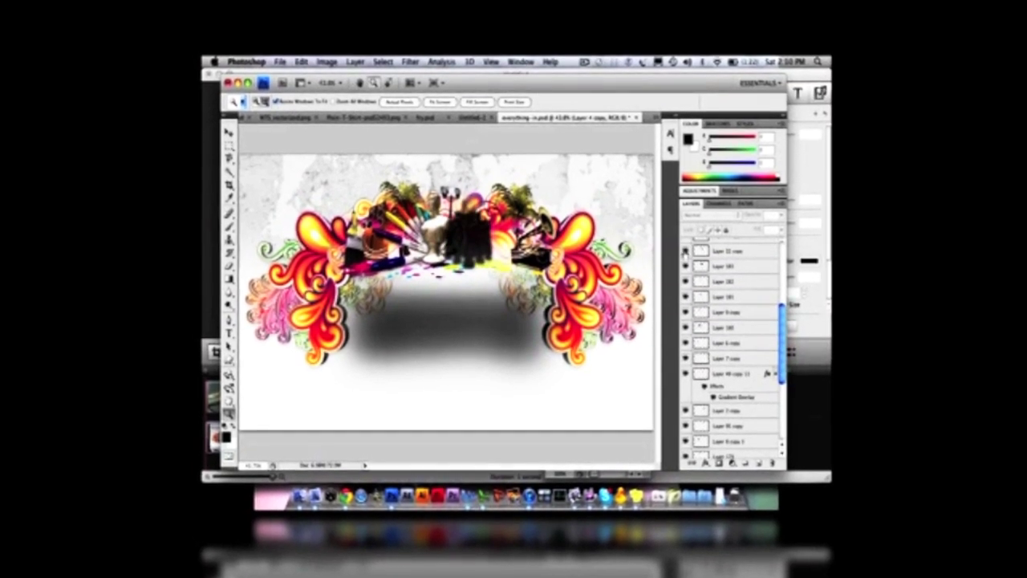
scroll(685, 251, up, 3)
click(684, 272)
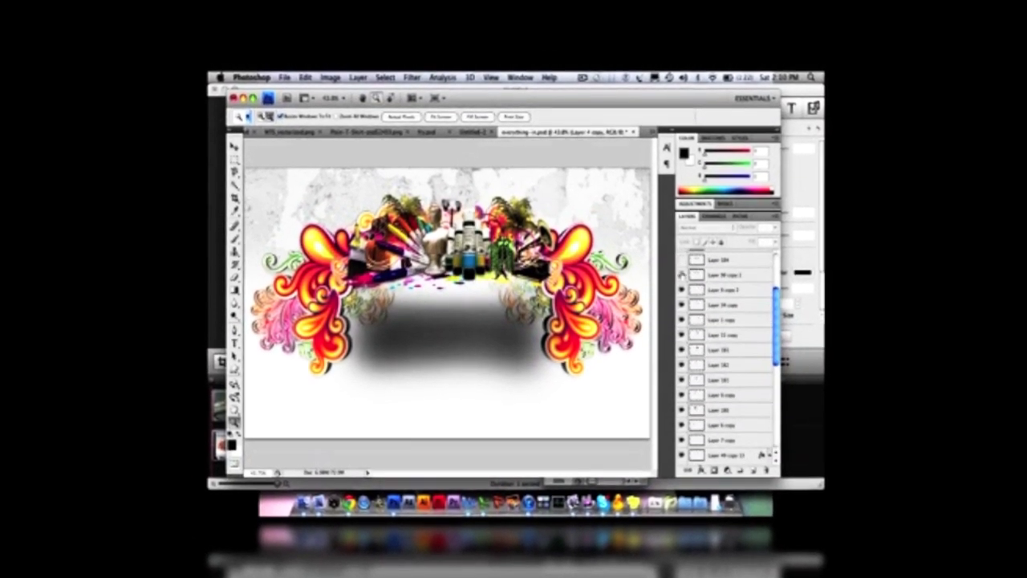
scroll(680, 263, up, 2)
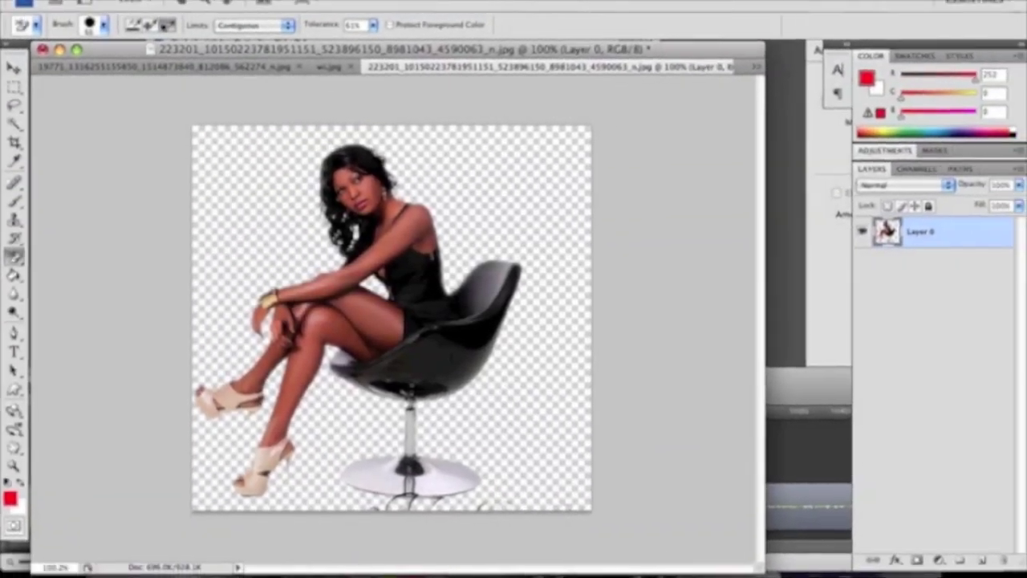
Create a new white document 4 inches wide, 6 inches tall at 300 pixels/inch
click(138, 2)
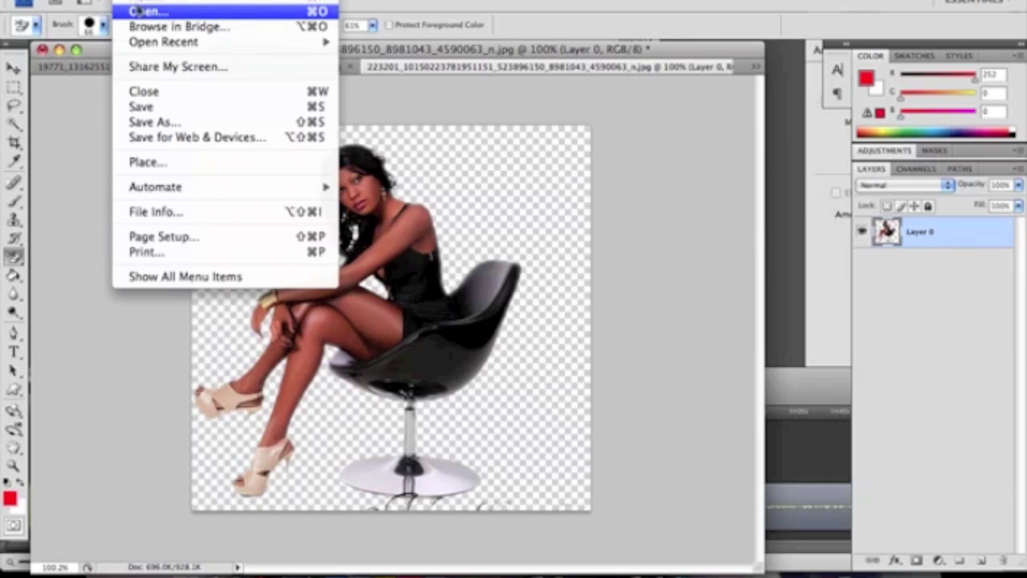
click(141, 4)
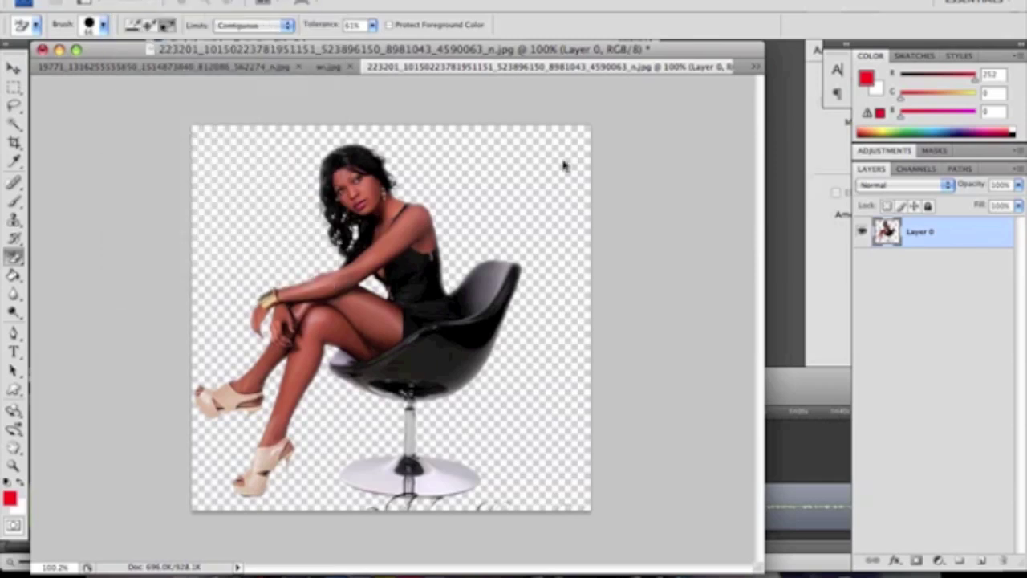
click(455, 203)
text(4)
double_click(448, 228)
text(6)
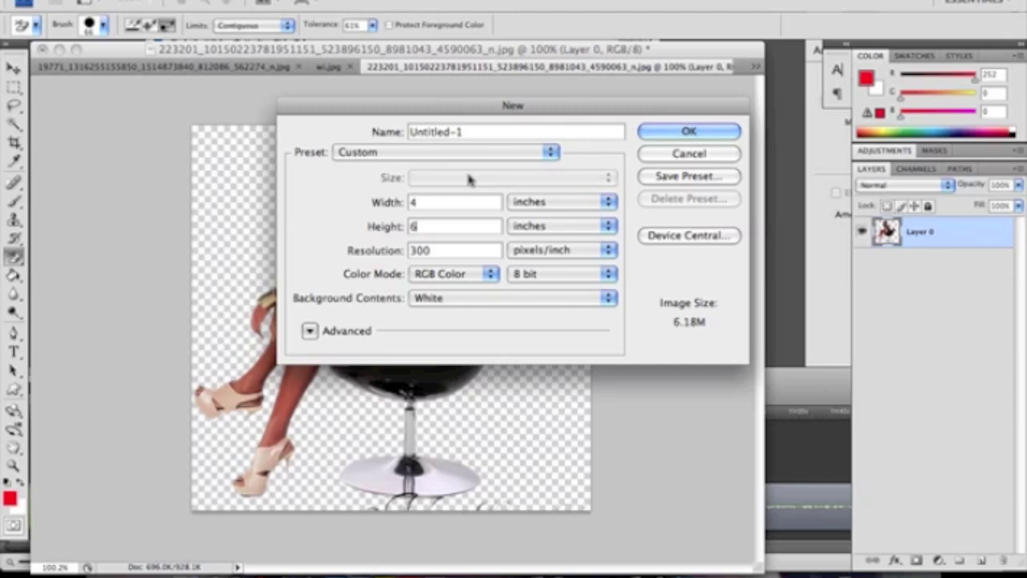
click(653, 135)
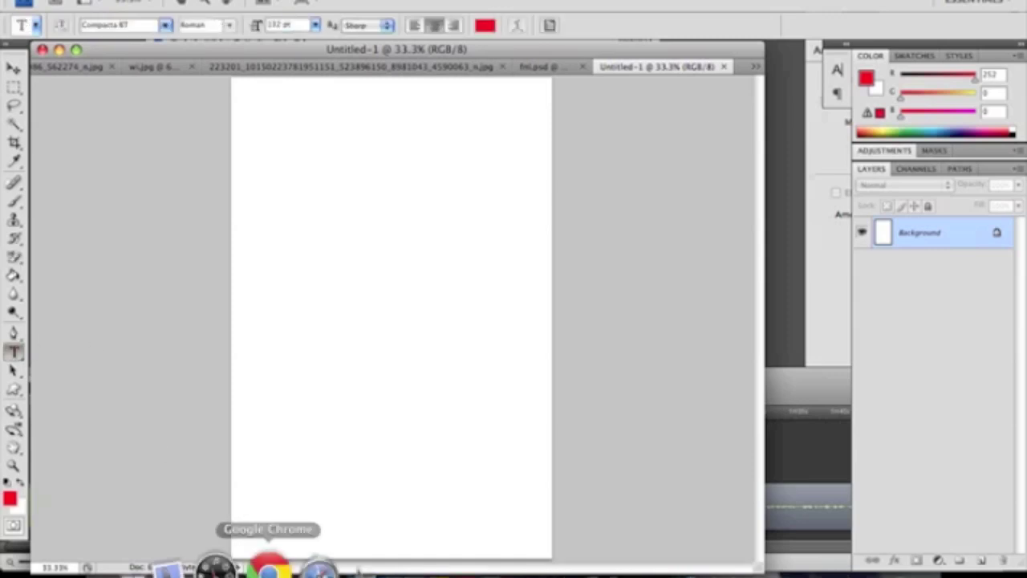
Search the Official PSDs site for BEACH in Chrome
click(267, 564)
click(504, 8)
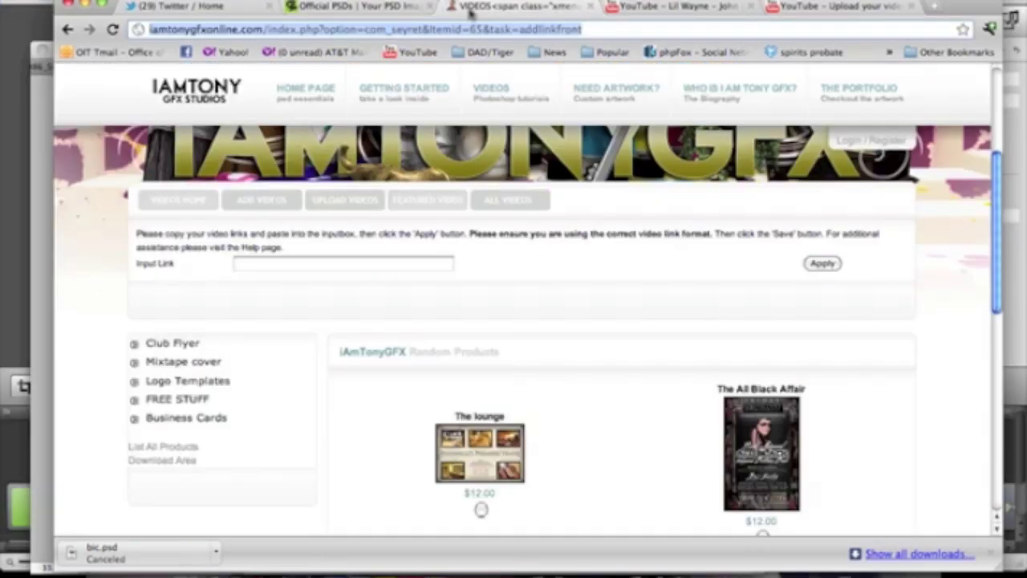
click(347, 7)
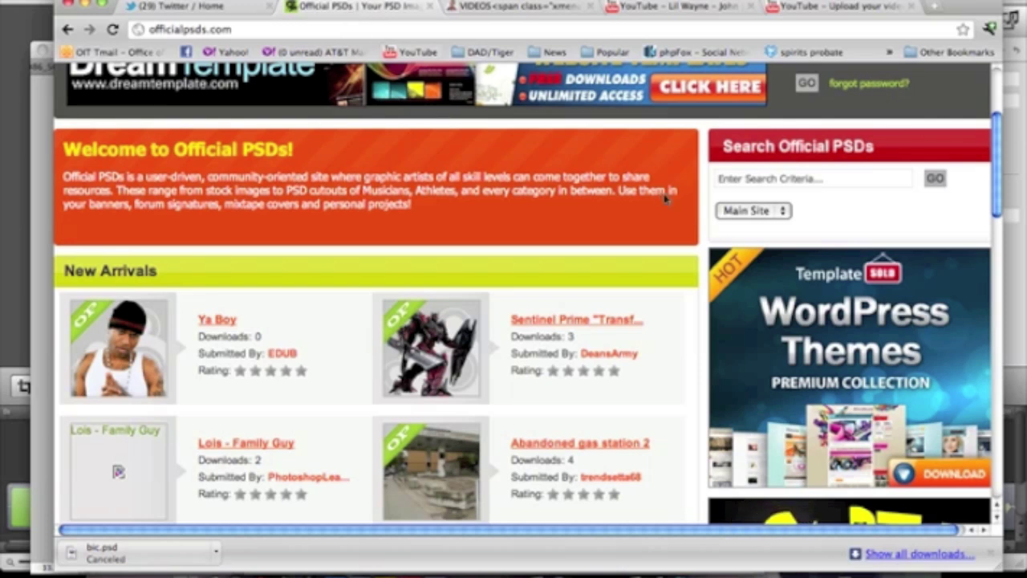
click(728, 181)
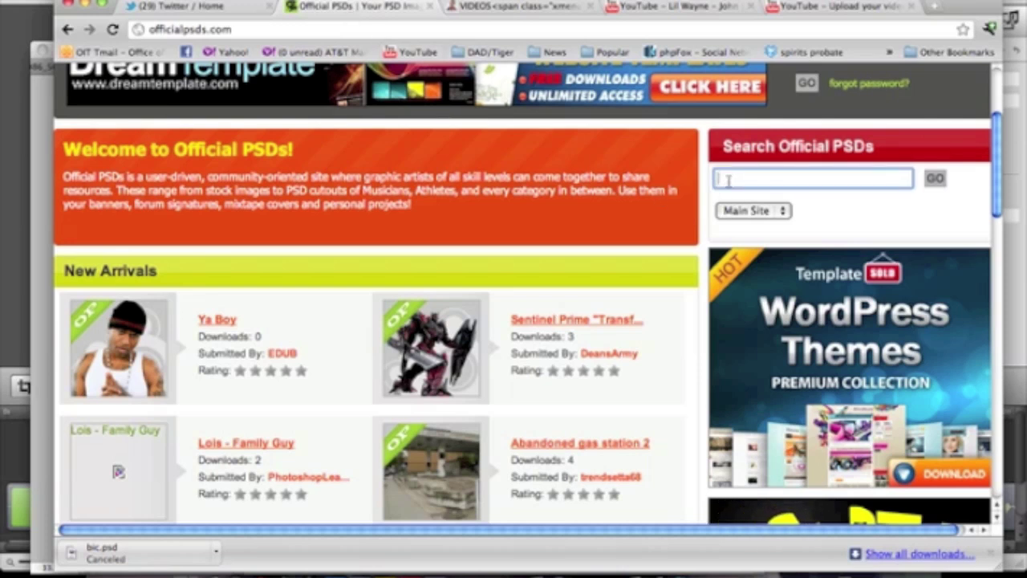
text(BEACH)
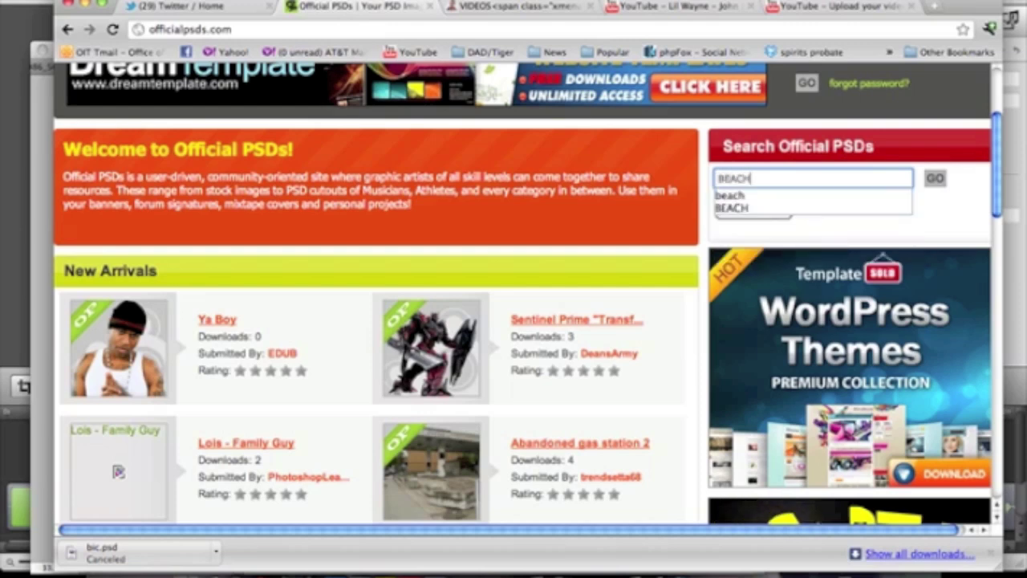
key(Return)
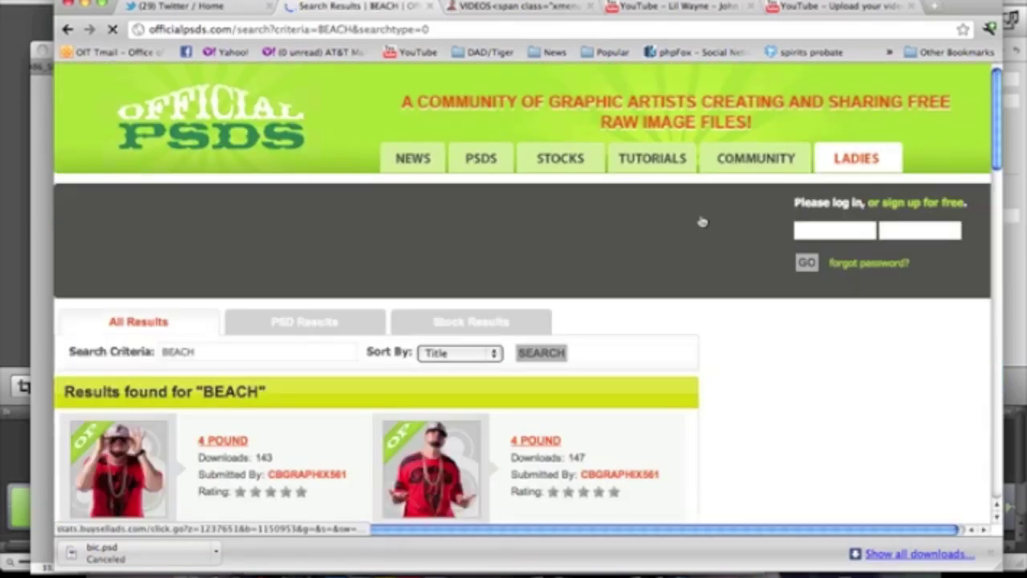
Go to results page 3 and open the jamaica beach stock photo page
scroll(567, 273, down, 5)
scroll(567, 274, down, 15)
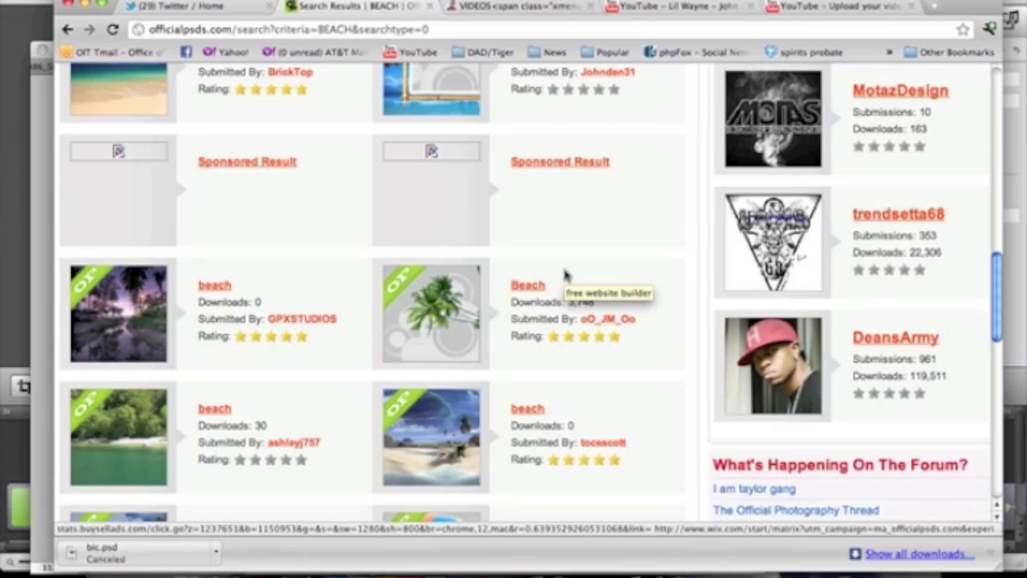
scroll(488, 316, down, 10)
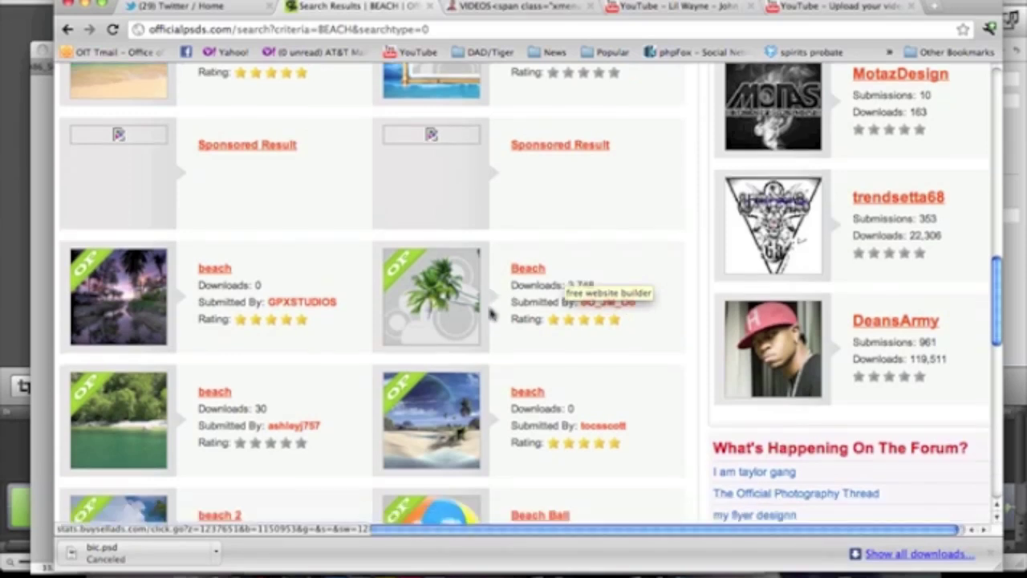
scroll(484, 320, down, 5)
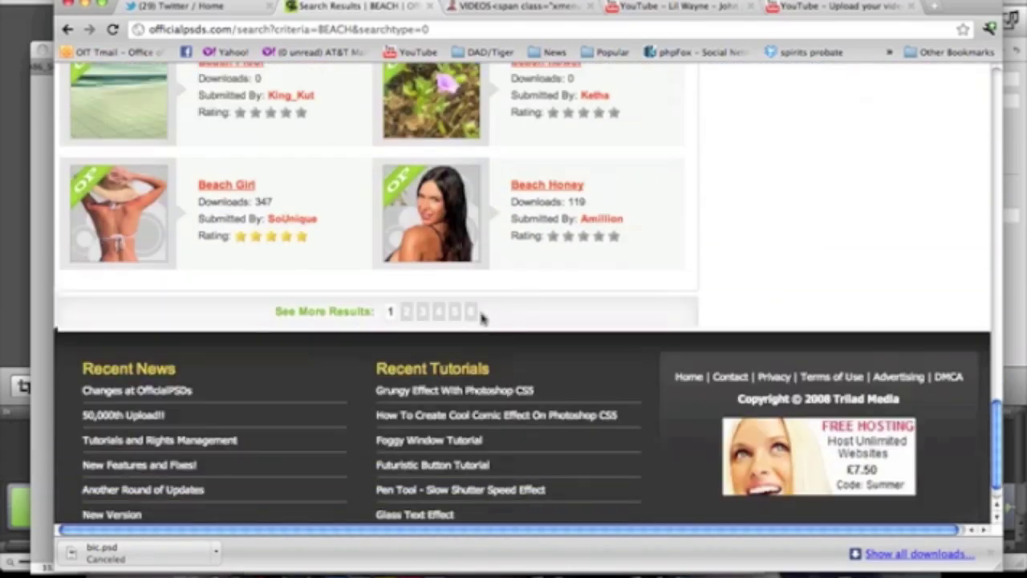
click(423, 308)
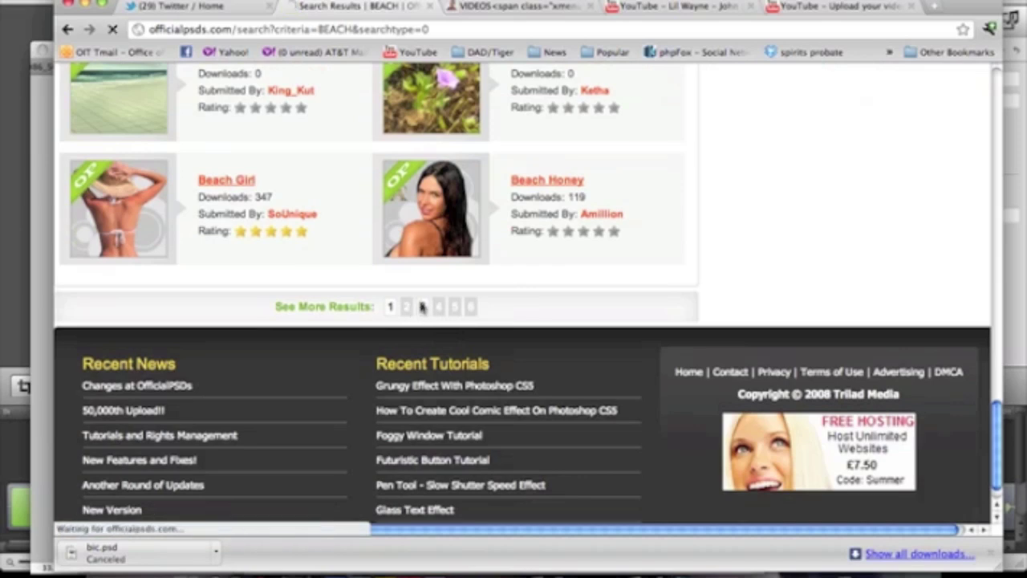
scroll(425, 309, down, 17)
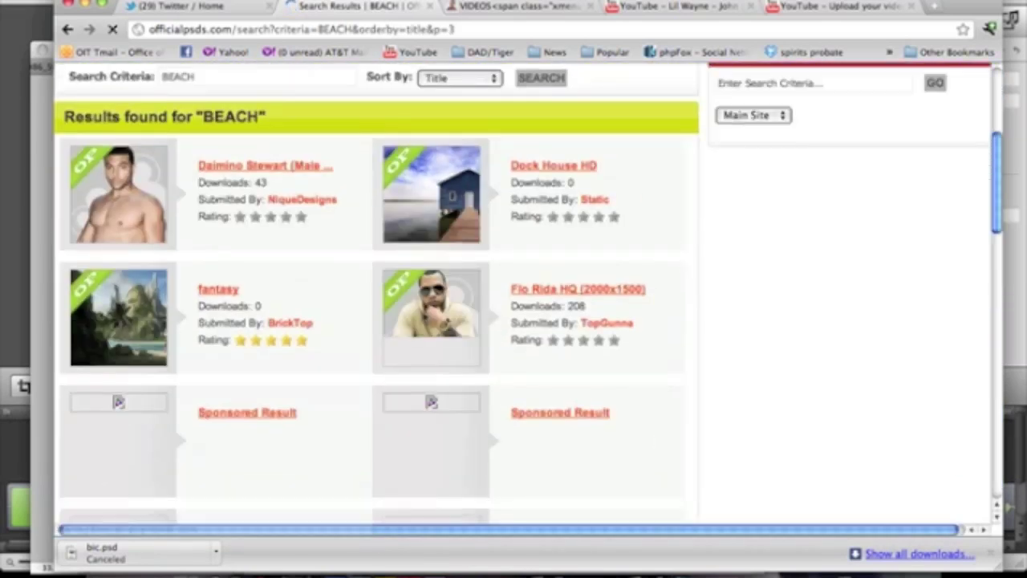
scroll(425, 317, down, 8)
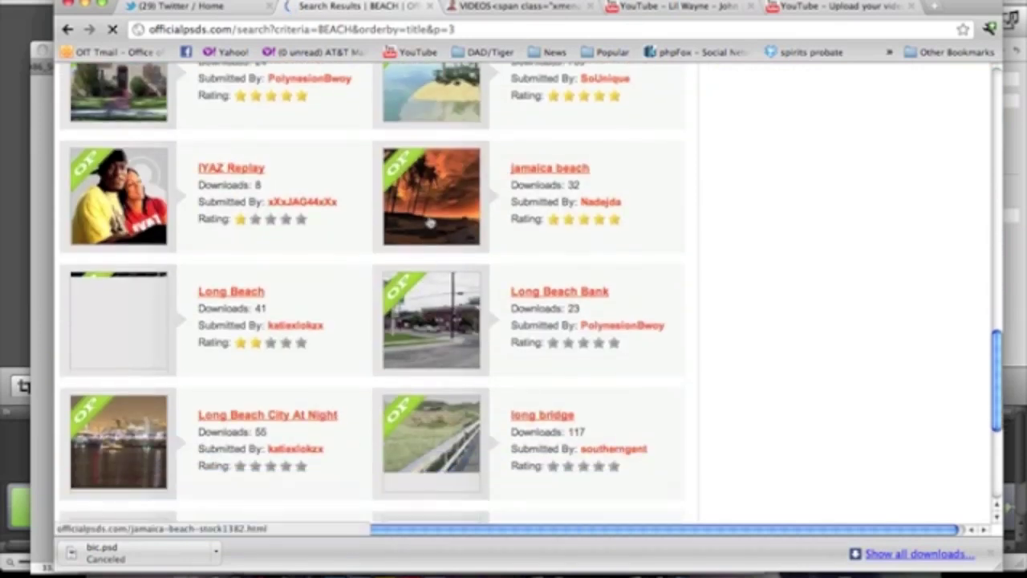
click(431, 223)
Open the full-size sunset image and drag it out of the browser
scroll(458, 179, down, 8)
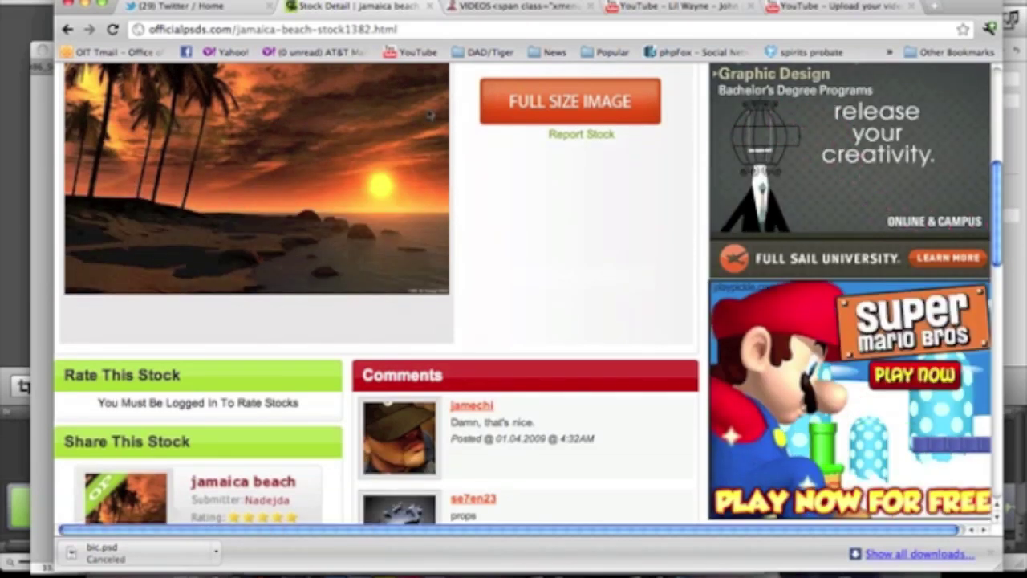
click(528, 104)
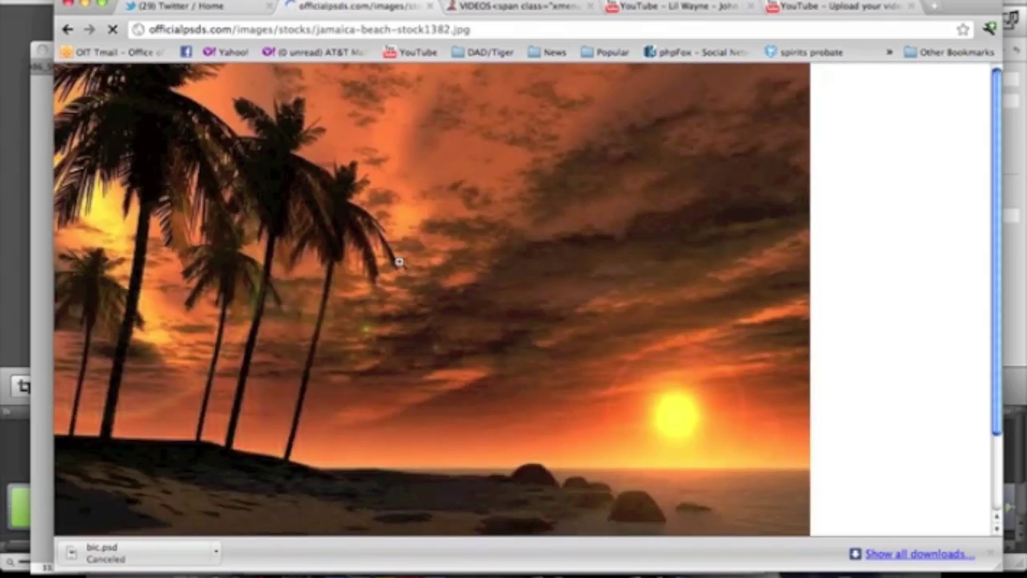
drag(399, 262, 187, 541)
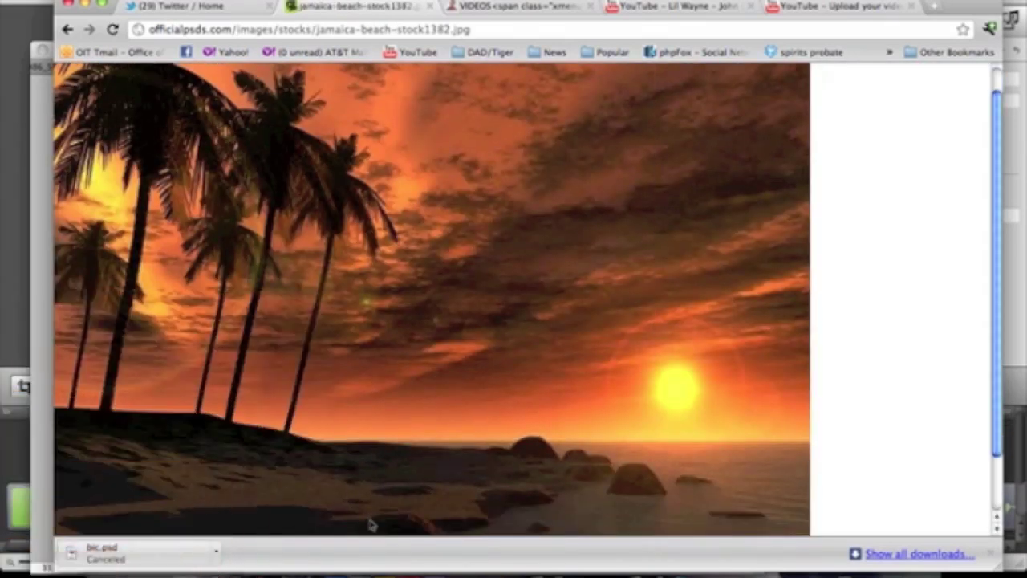
click(340, 562)
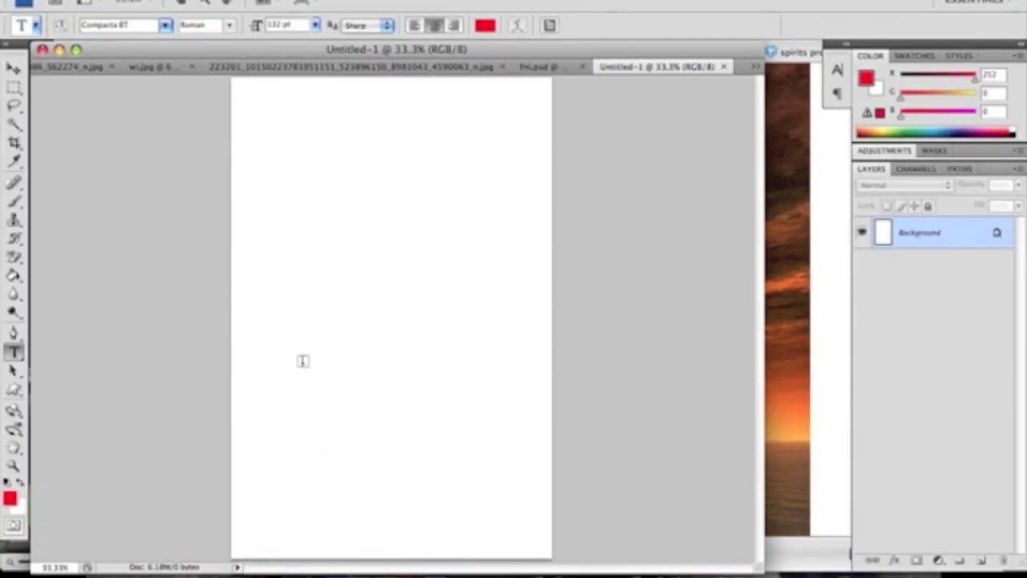
Open the jamaica-beach image and drag it into the new document
click(122, 2)
click(132, 12)
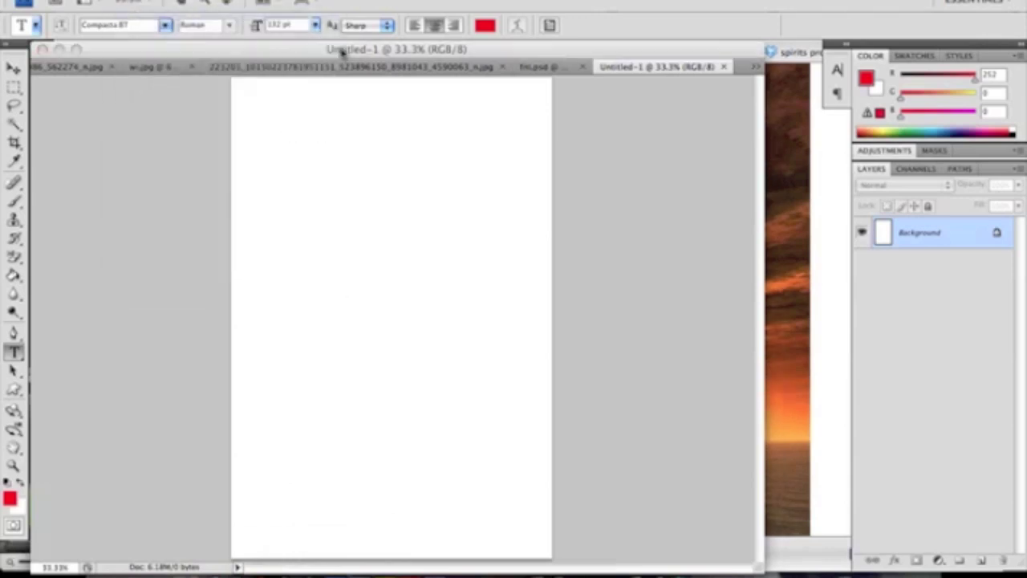
click(434, 75)
click(716, 499)
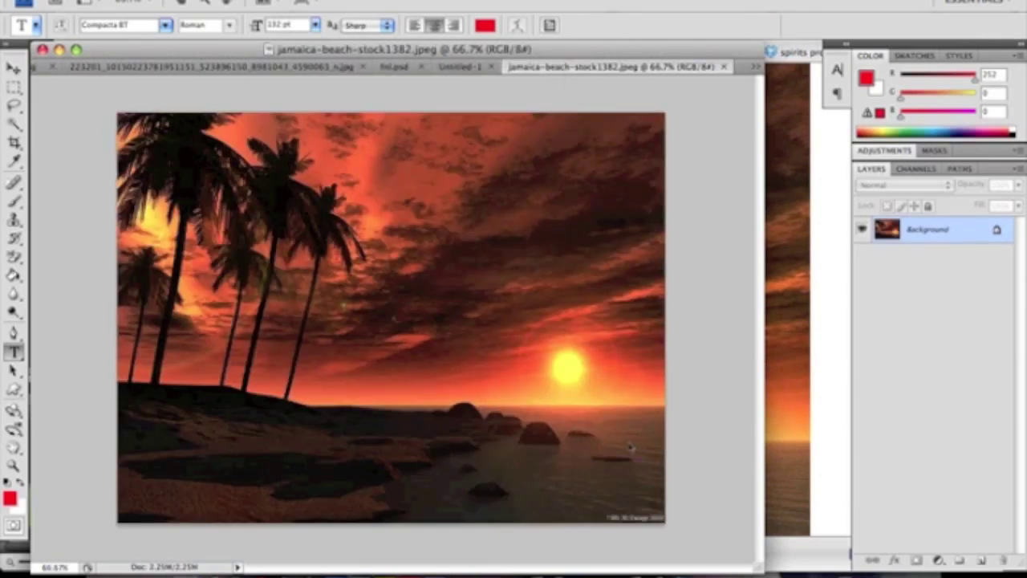
drag(632, 448, 653, 502)
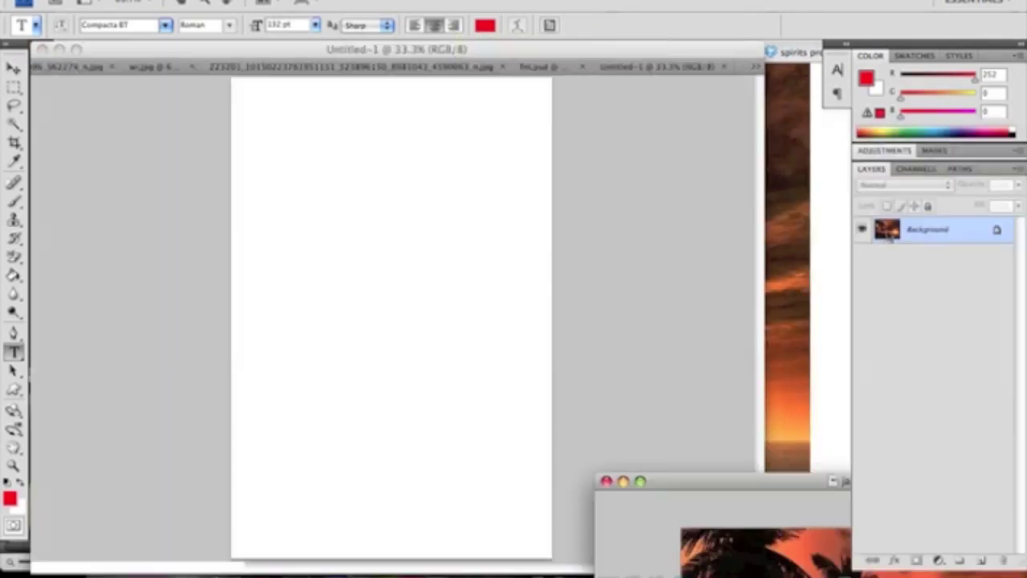
drag(305, 175, 314, 181)
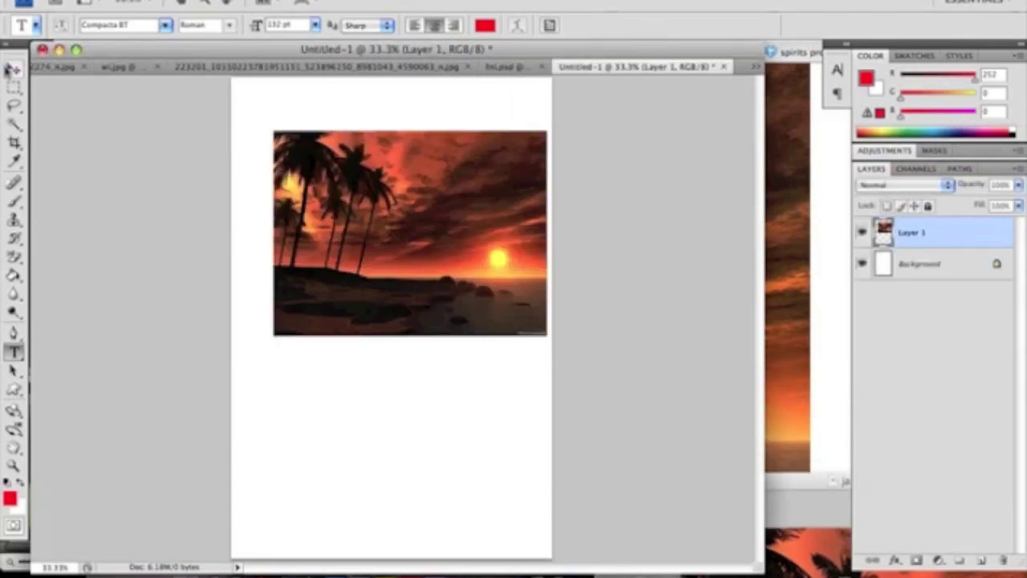
Move the sunset photo to the top-left and scale it to the page's full width
click(13, 69)
drag(337, 202, 300, 149)
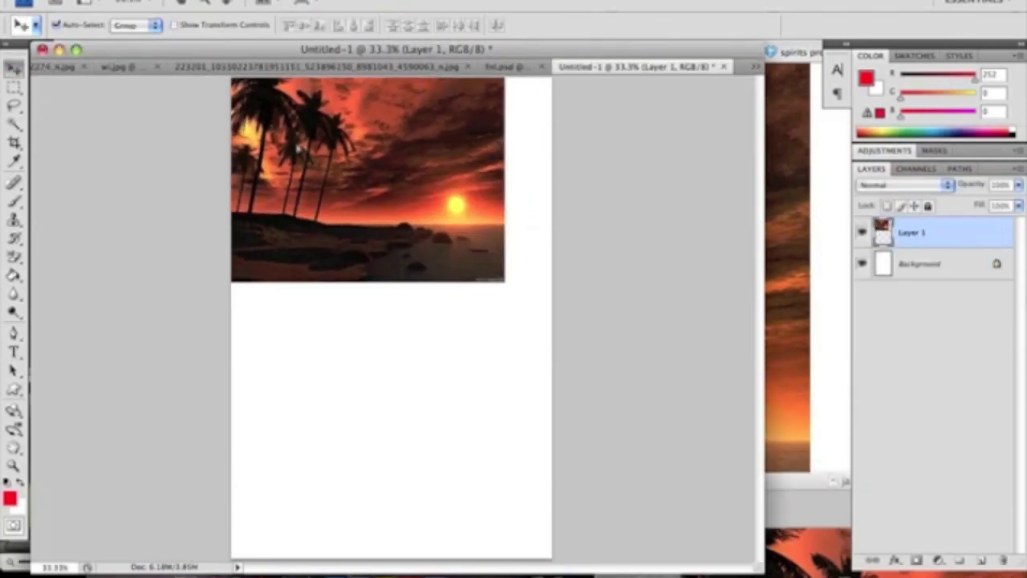
key(ctrl+t)
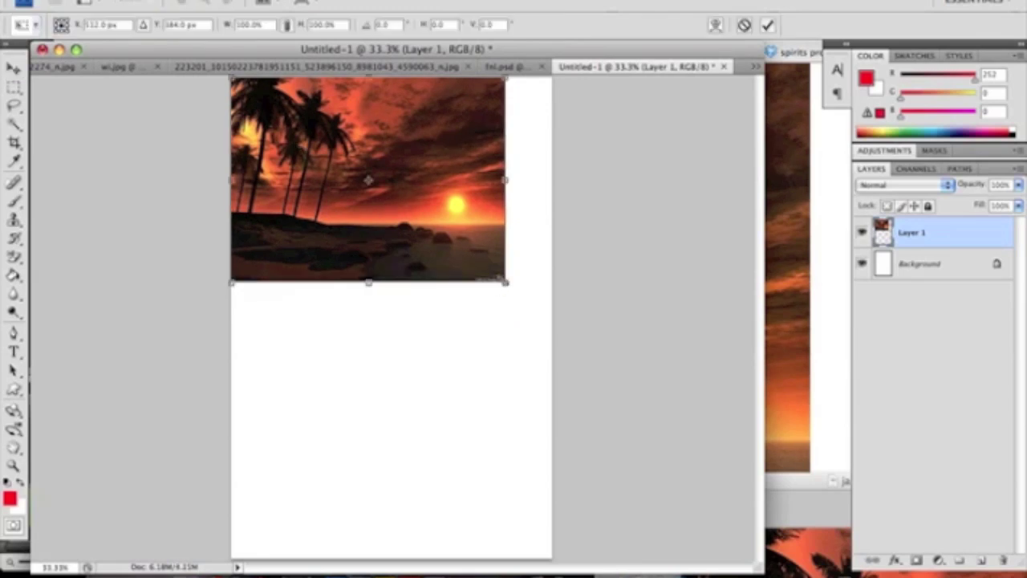
drag(505, 282, 587, 371)
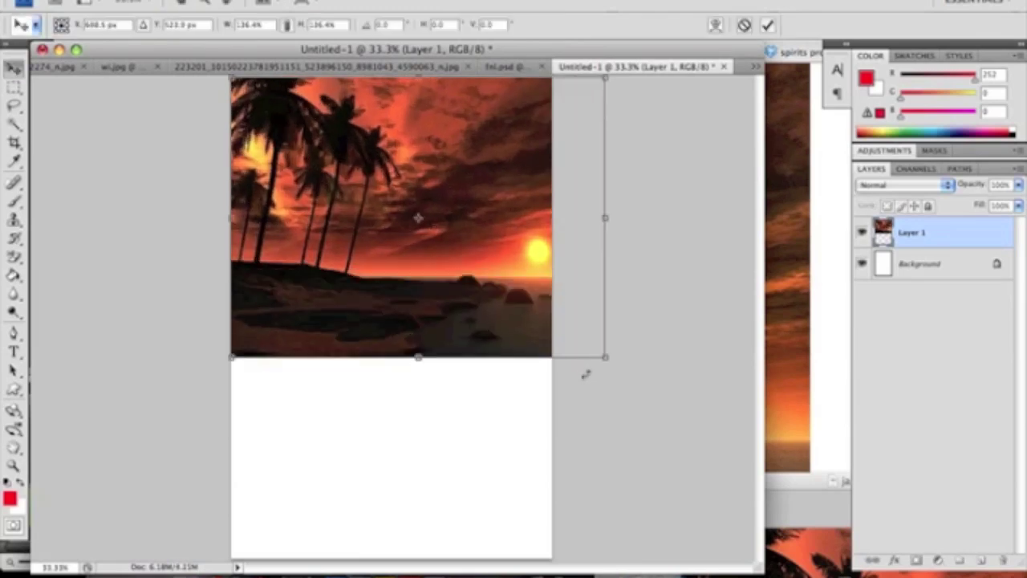
key(Return)
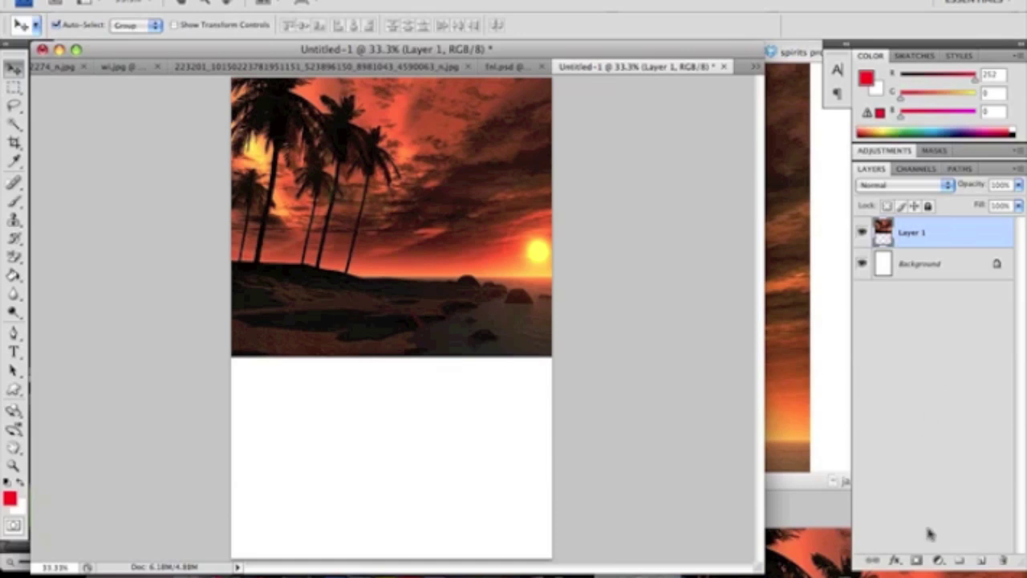
Fade the sunset's bottom edge into white with a gradient layer mask, then float the model photo window
click(916, 560)
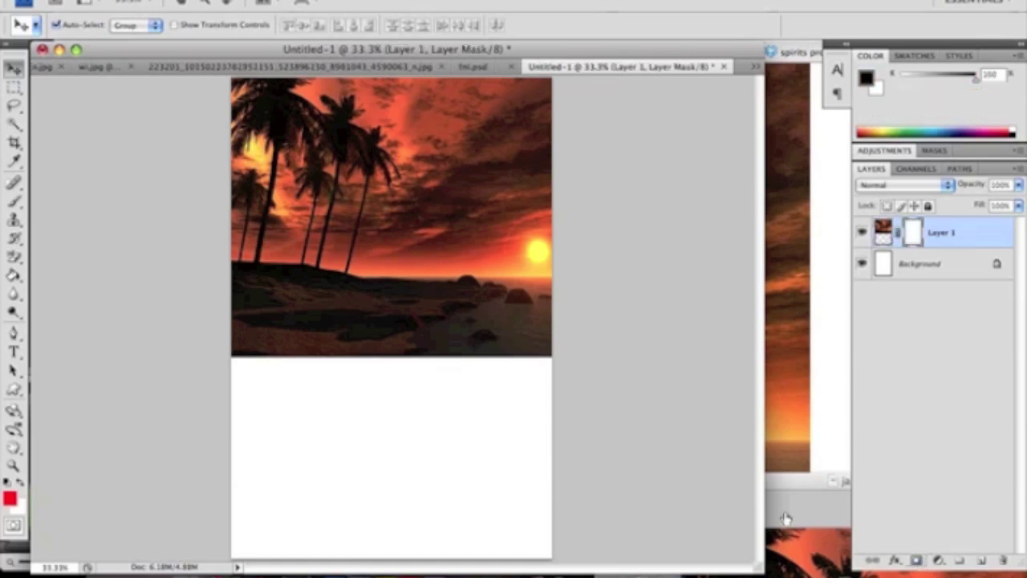
click(14, 274)
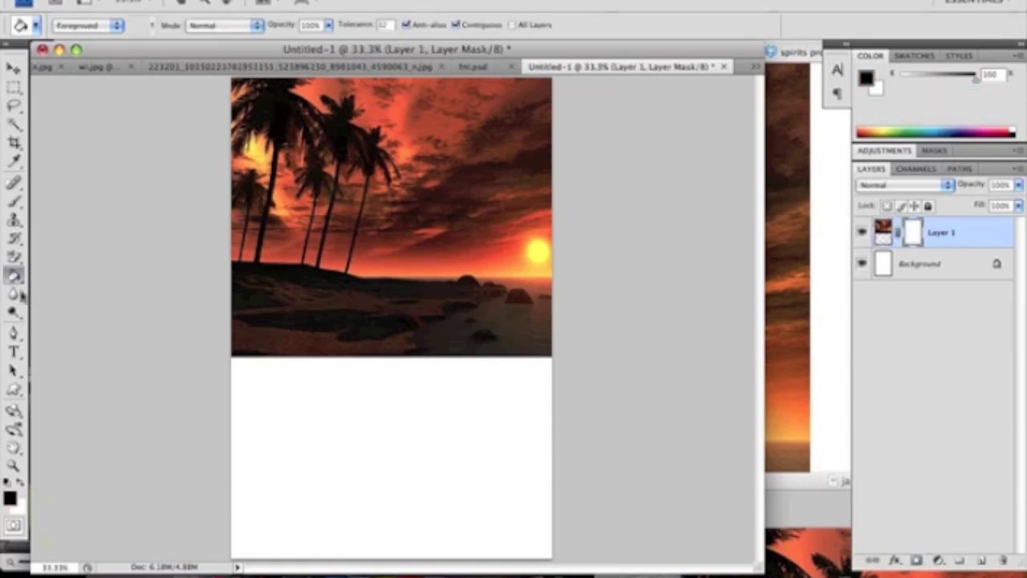
click(16, 277)
click(76, 271)
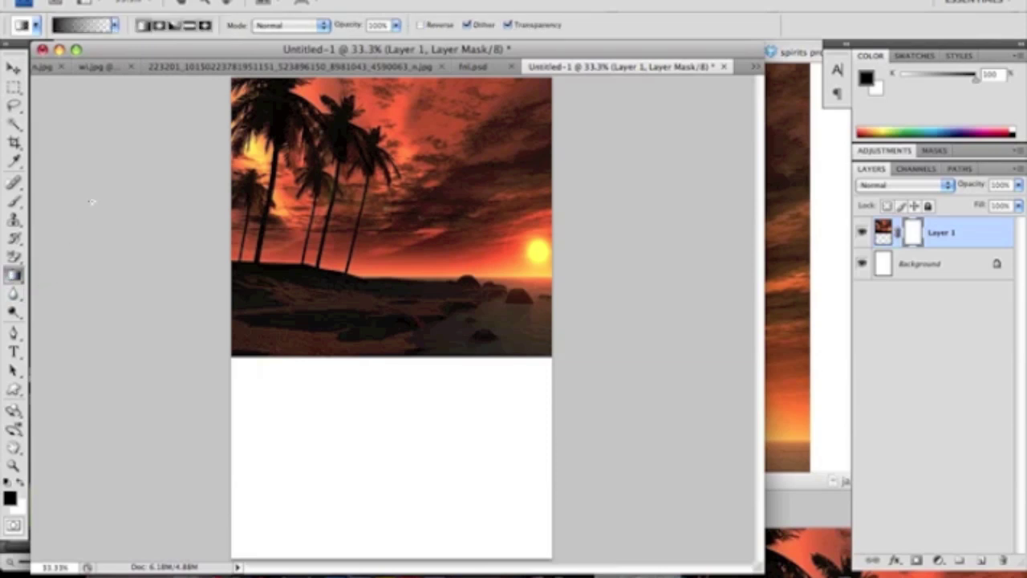
drag(378, 363, 381, 322)
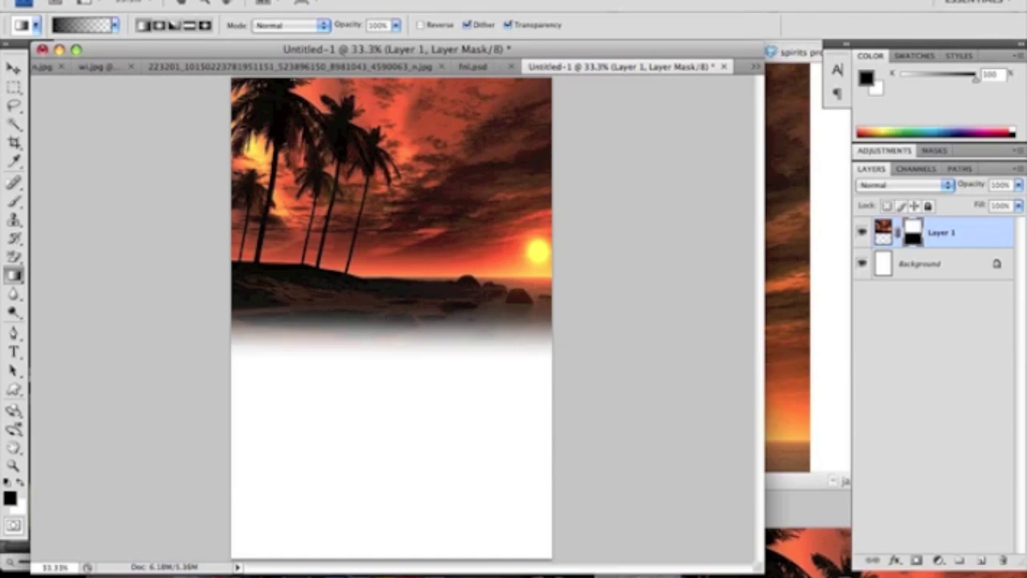
drag(295, 67, 564, 327)
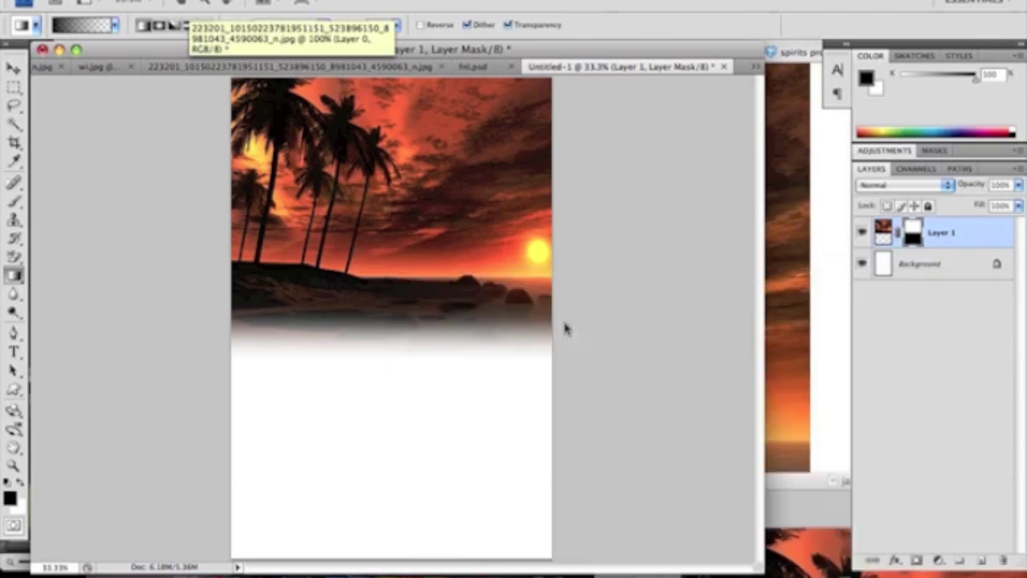
Copy the model onto the flyer and scale her up to about 238%
drag(887, 241, 404, 233)
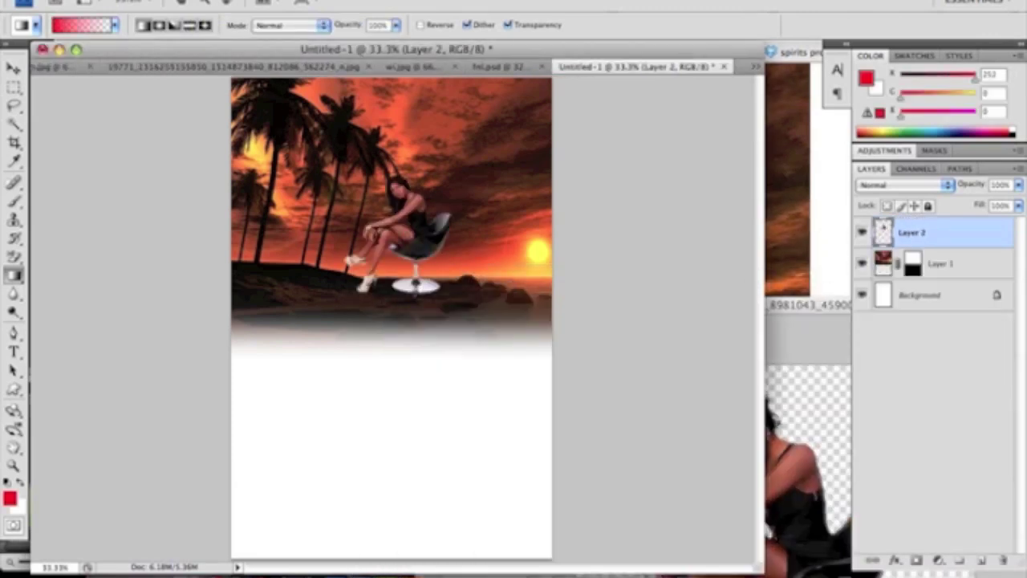
key(super+t)
drag(345, 301, 262, 469)
drag(476, 175, 534, 119)
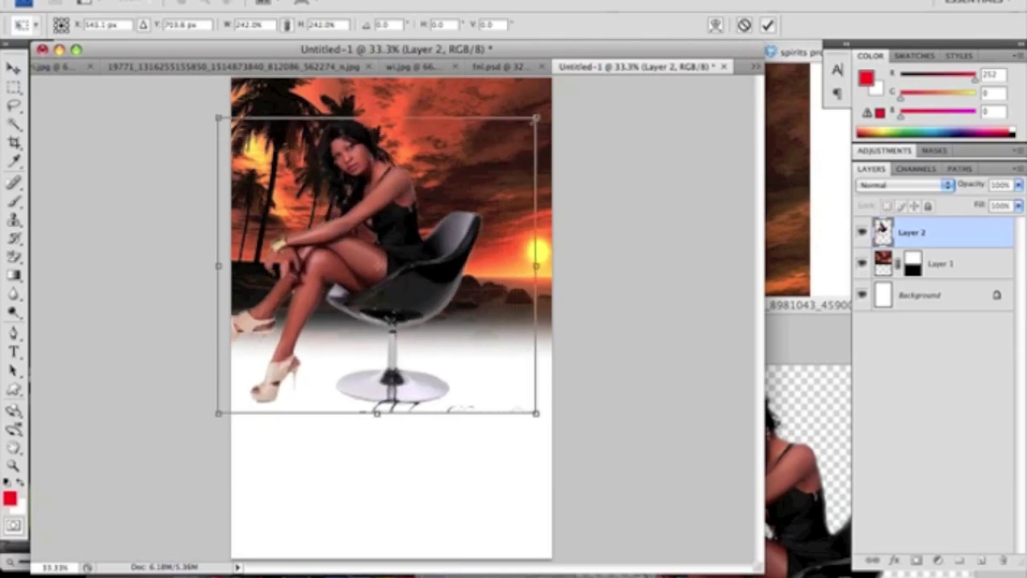
click(14, 274)
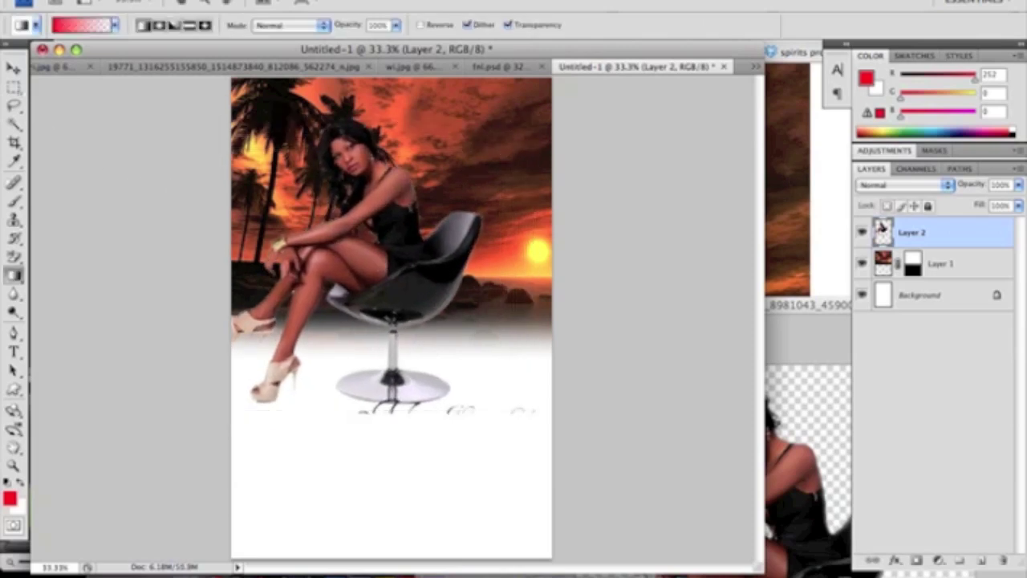
Nudge the sunset background layer slightly left
click(14, 68)
mouse_move(366, 245)
mouse_down()
mouse_move(353, 245)
mouse_move(387, 245)
mouse_move(378, 245)
mouse_up()
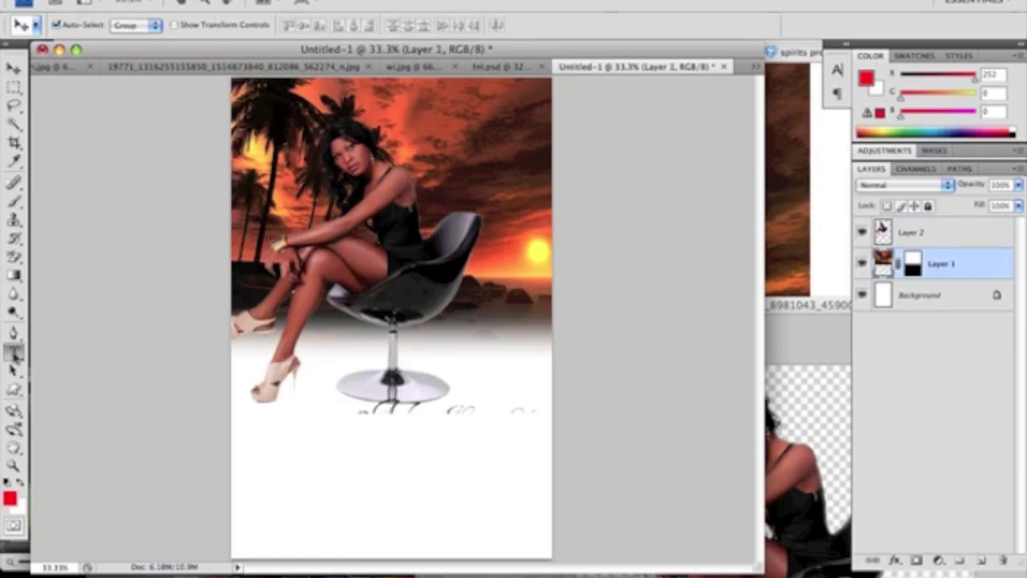
click(14, 352)
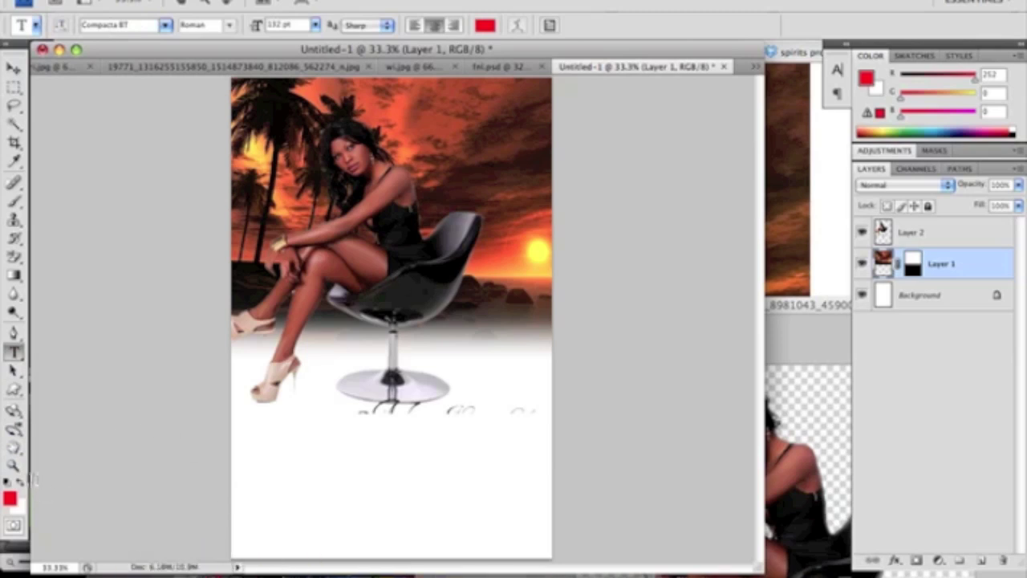
Set white text colour, draw a wide text box across the top, and choose 14 pt
click(20, 484)
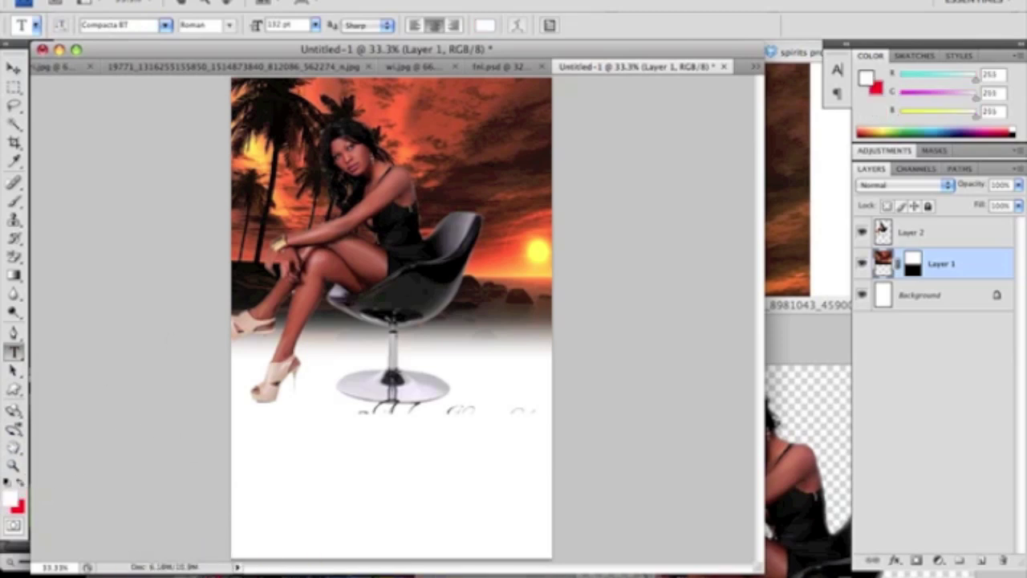
drag(271, 90, 545, 129)
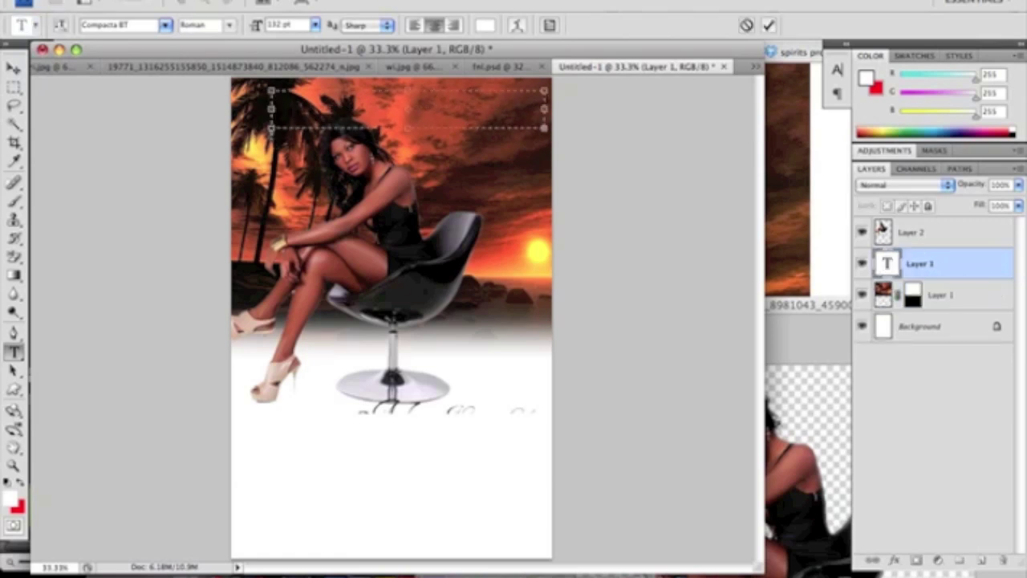
drag(271, 109, 239, 109)
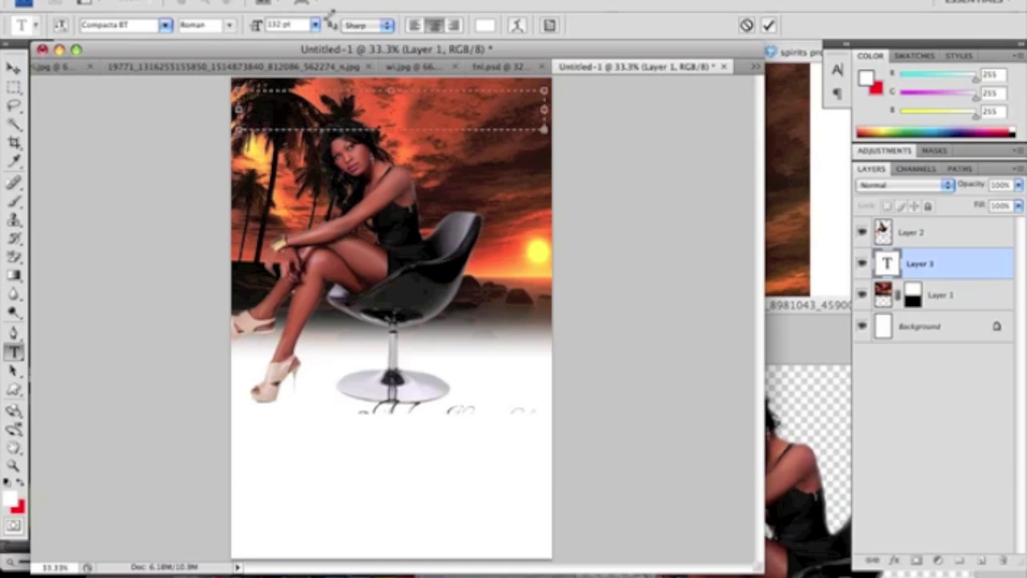
click(316, 26)
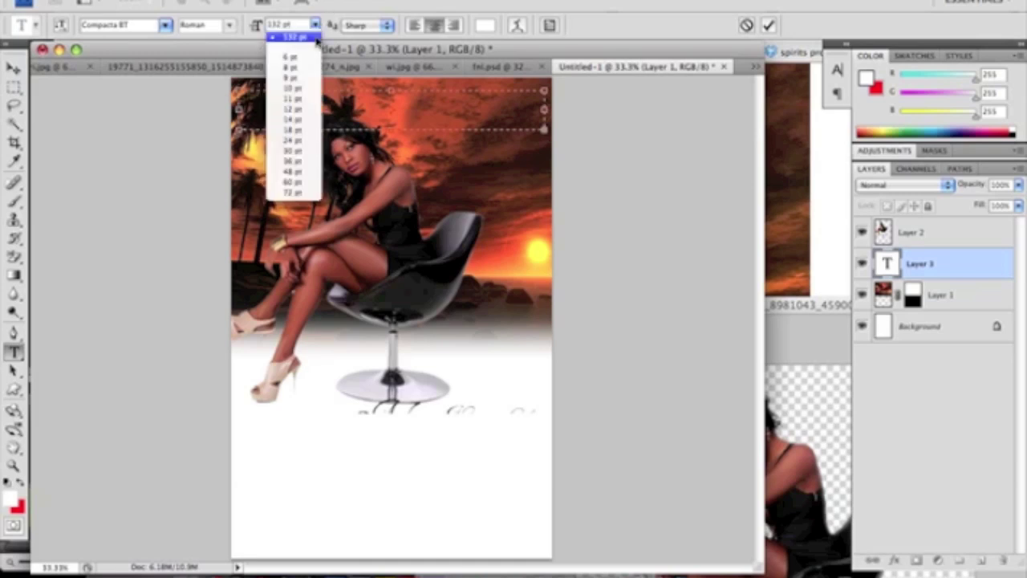
click(293, 171)
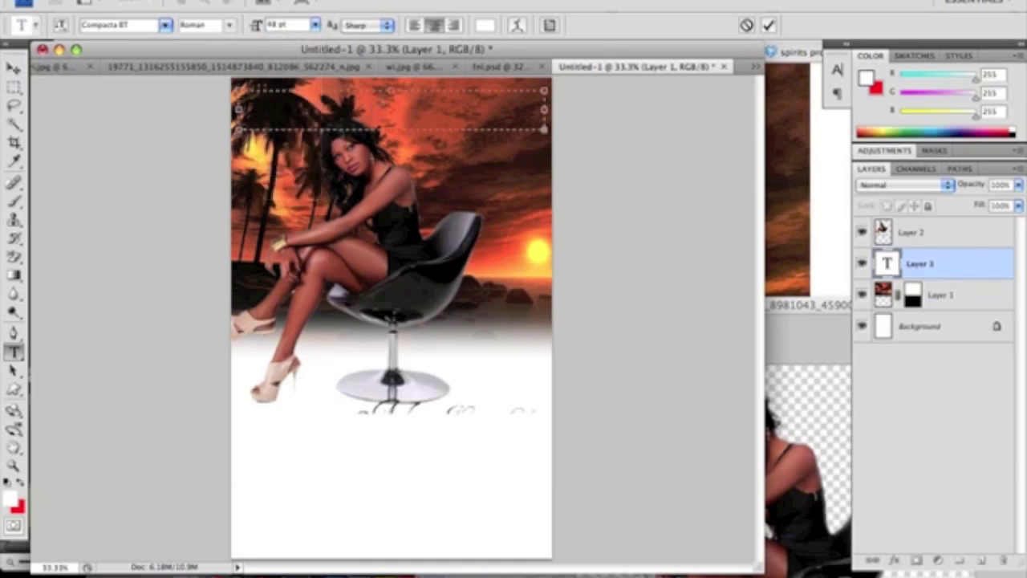
click(315, 30)
click(294, 105)
Enter the website address with PRESENTS on a second line, then enlarge both lines
text(IAMTONYGRON)
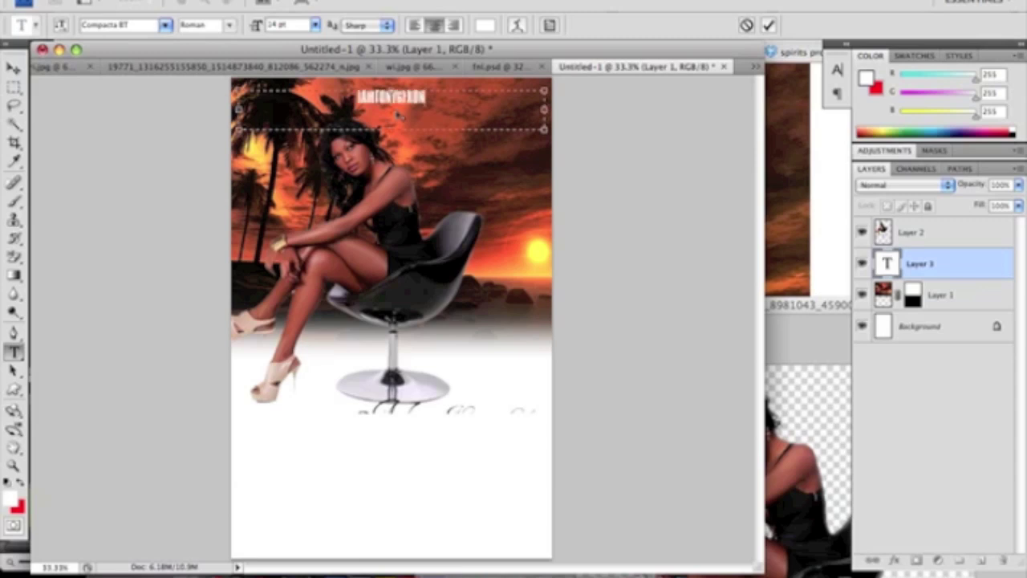
text(LINE.COM)
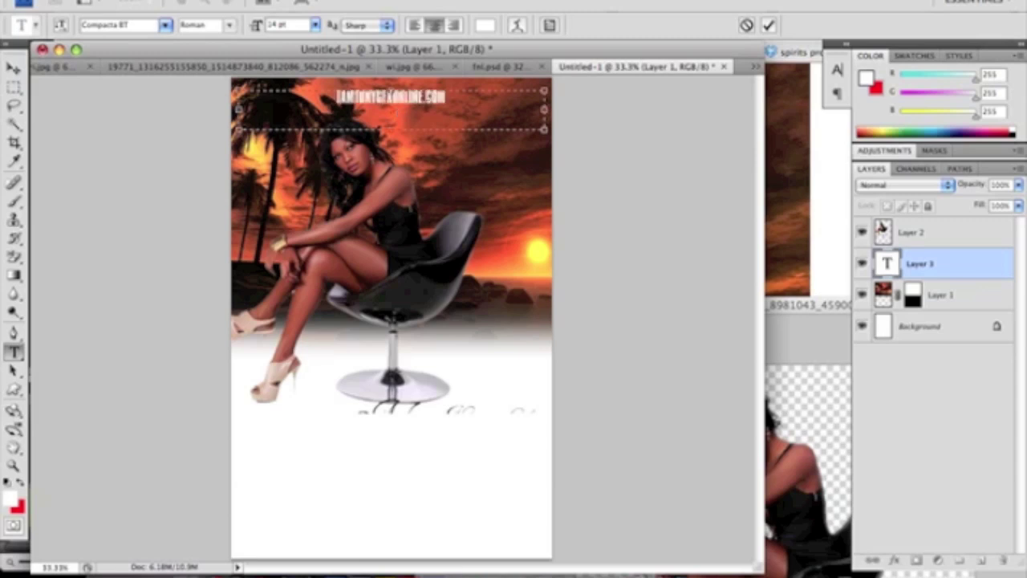
key(Return)
text(PRESENTS)
drag(414, 120, 319, 97)
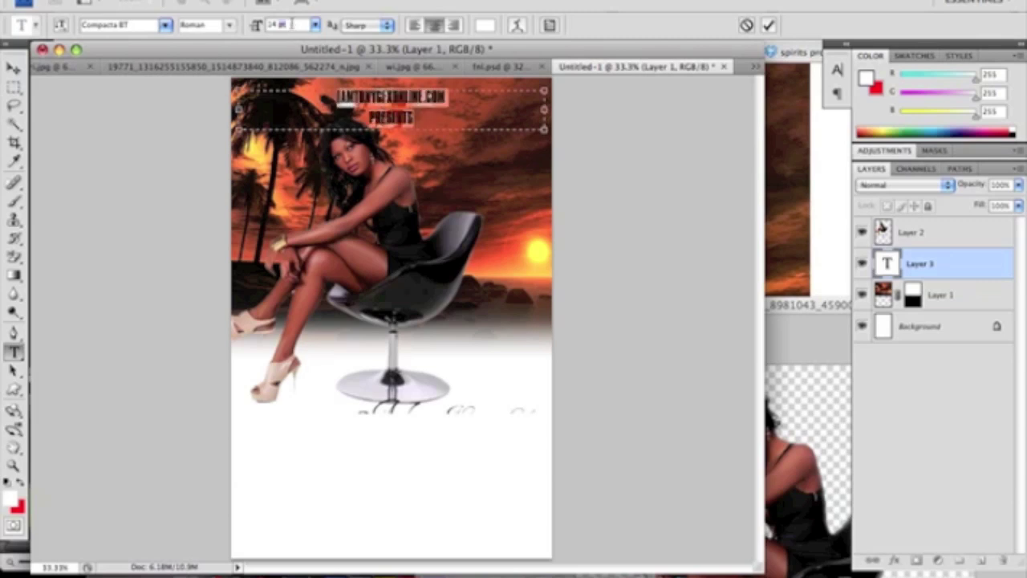
key(Up)
key(Up)
key(Up)
key(Up)
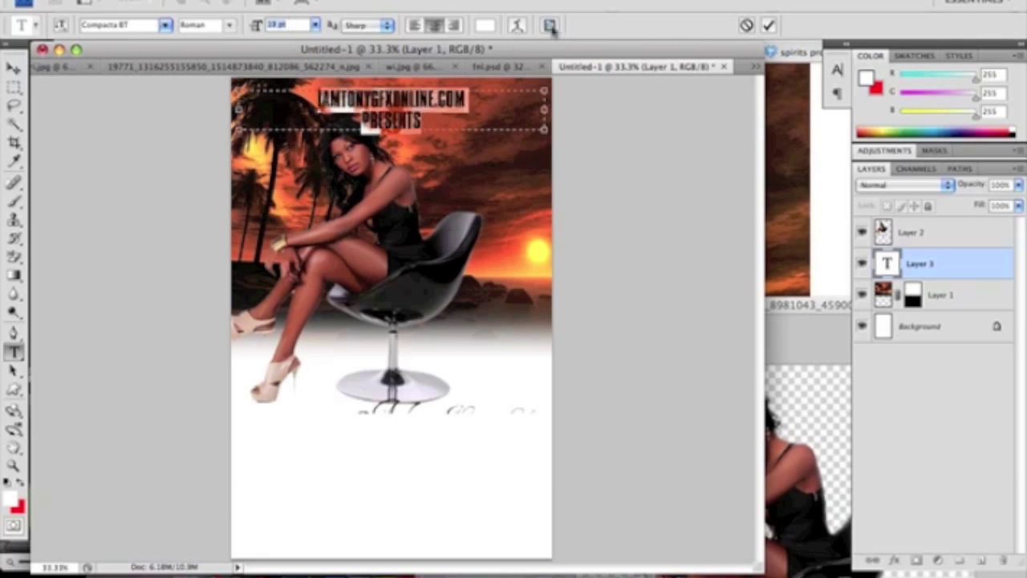
Adjust the headline's leading in the Character panel to 16 pt and commit the text
click(550, 26)
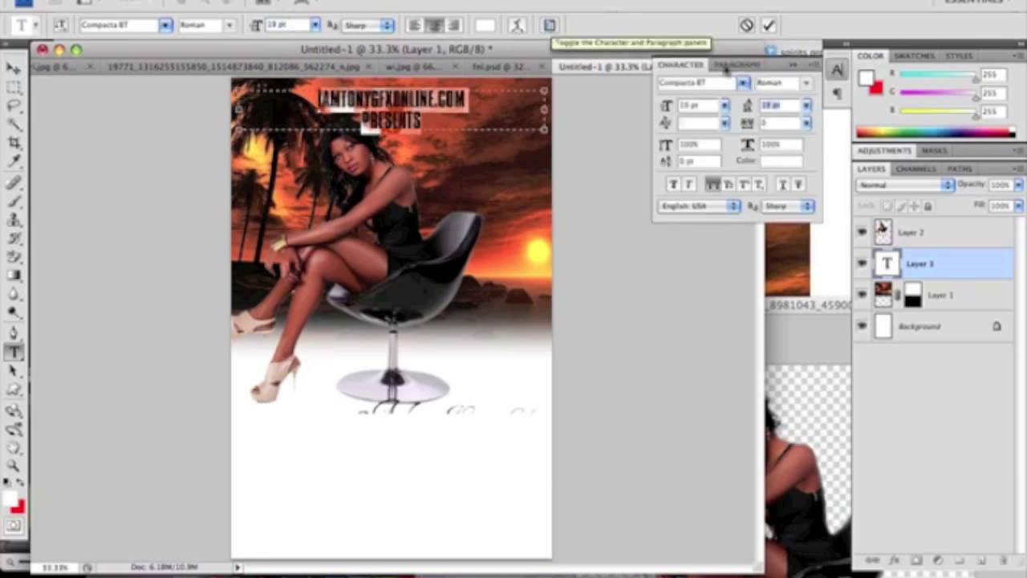
key(Down)
key(Down)
key(Down)
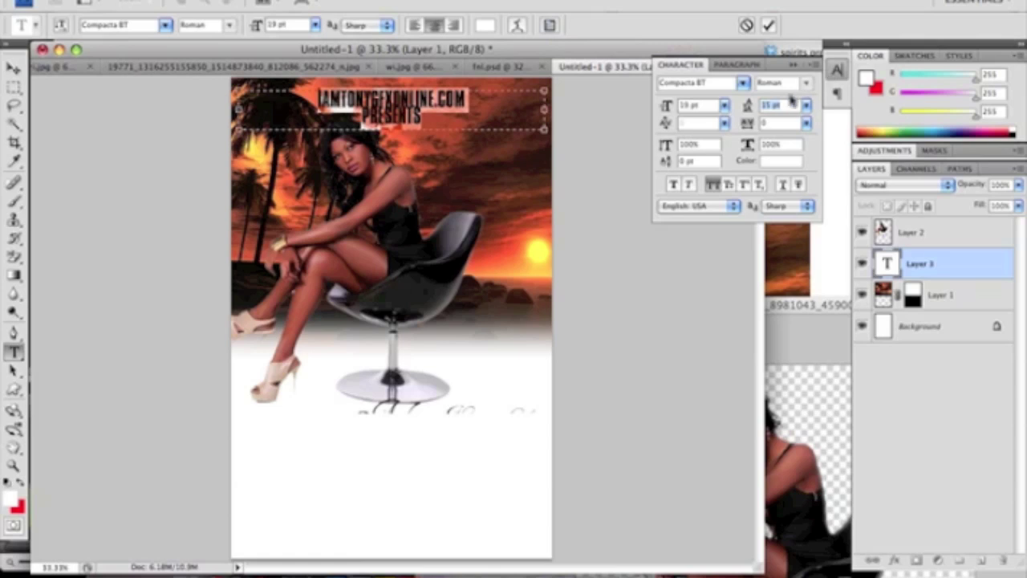
key(Up)
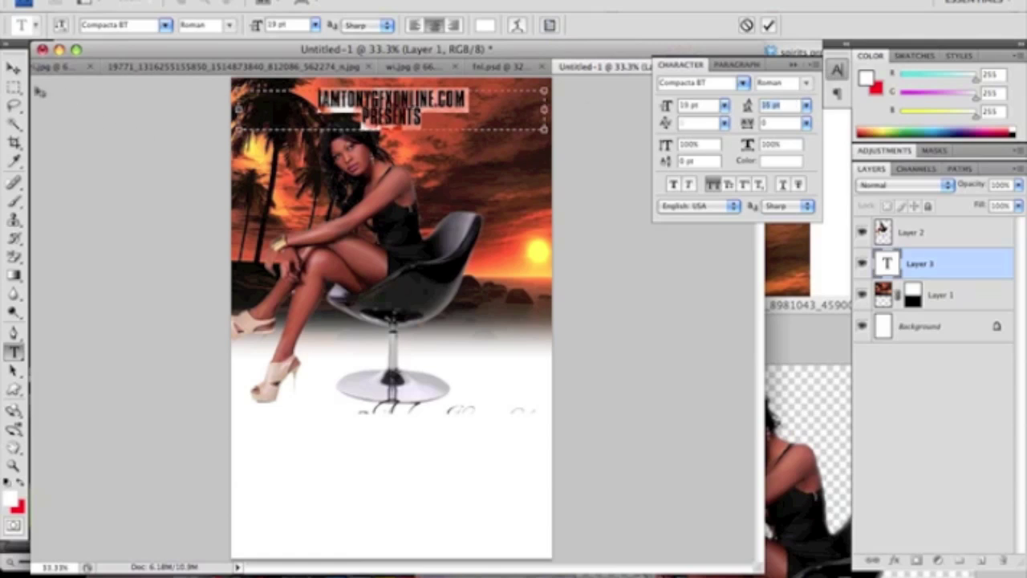
click(15, 68)
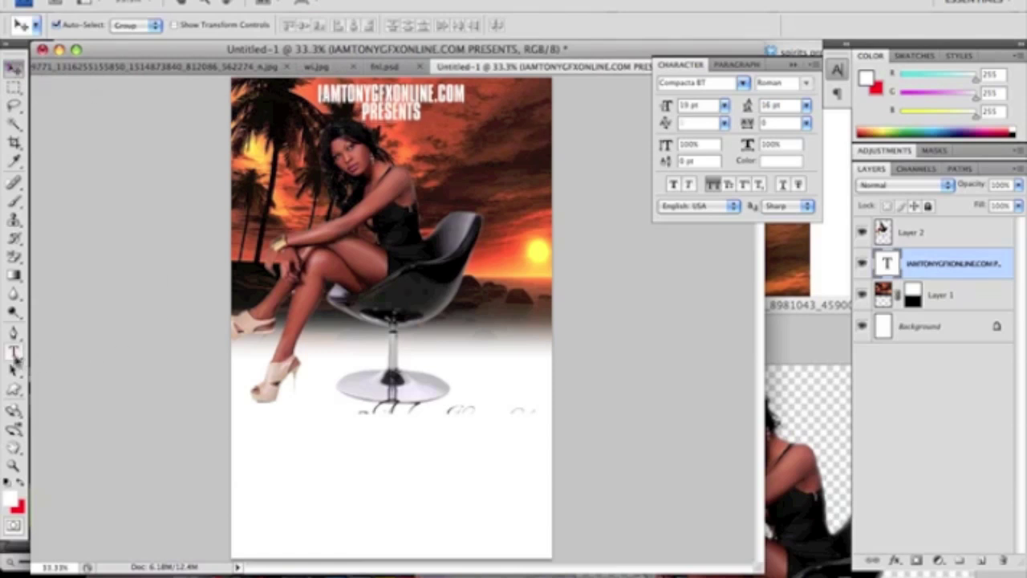
Add a layer mask to the model's Layer 2 and fade its bottom with a black-white gradient
click(897, 239)
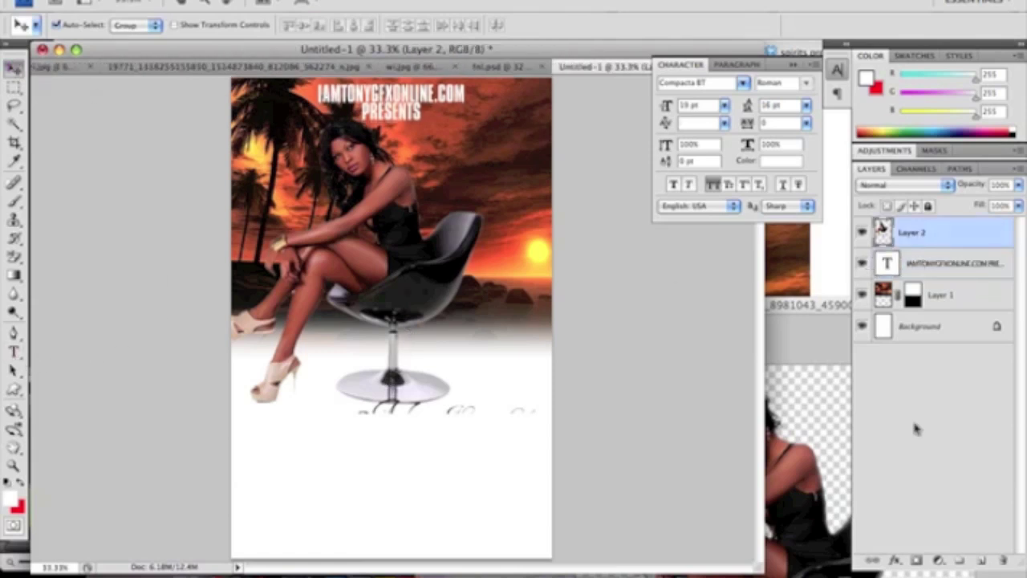
click(917, 560)
key(d)
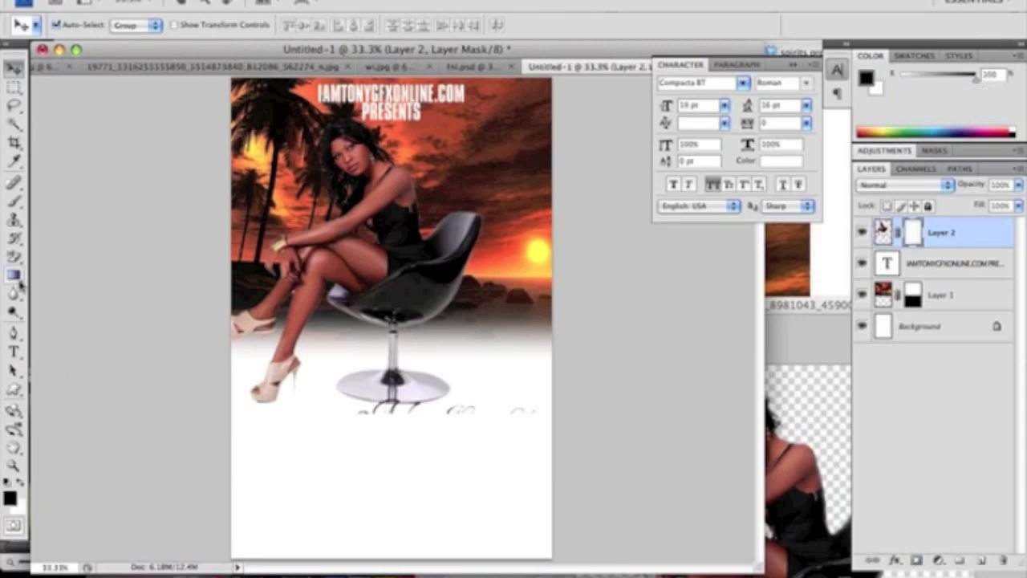
click(14, 275)
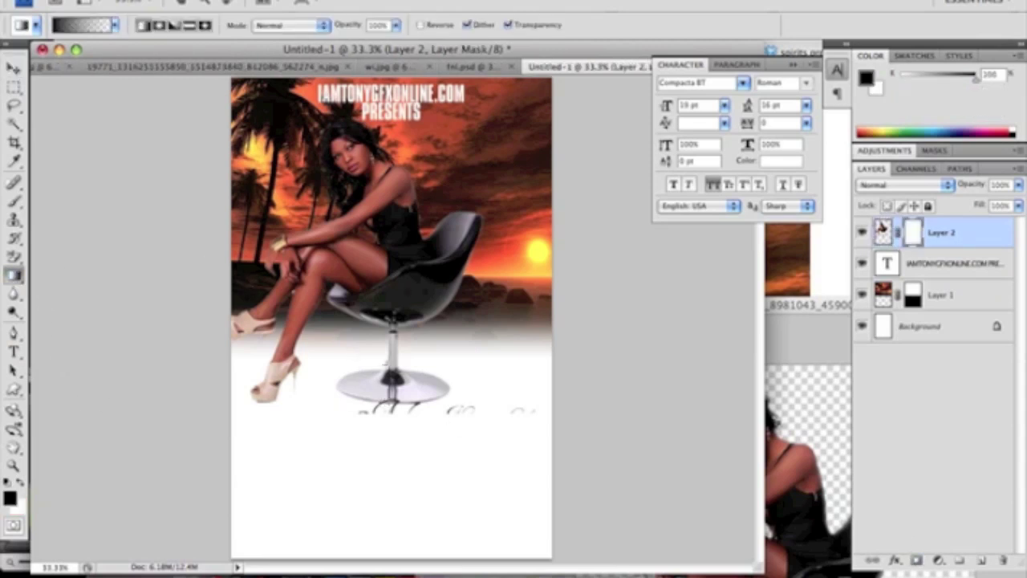
drag(386, 341, 389, 348)
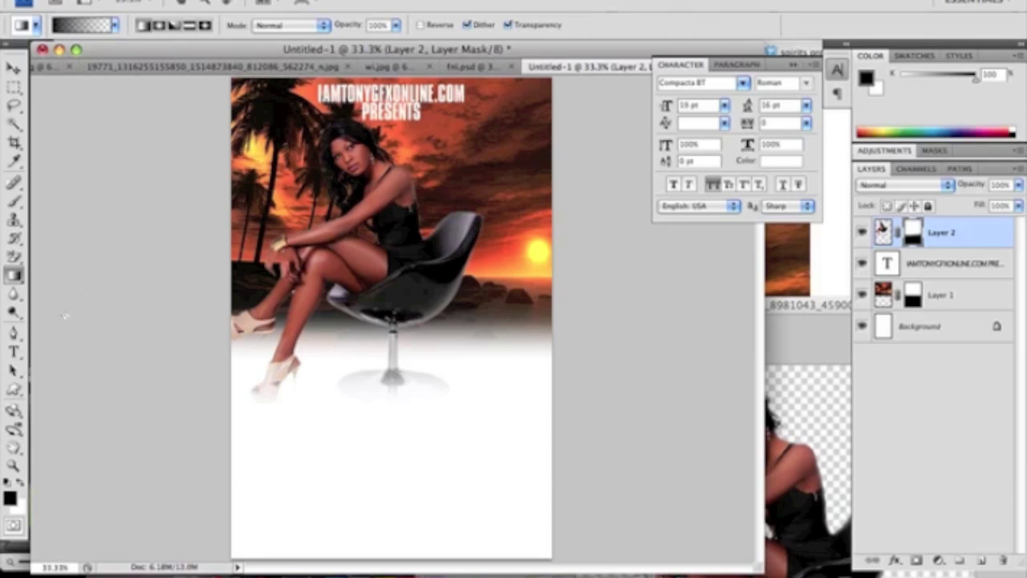
click(14, 352)
Draw a text box below the model set to Impact 48 pt
drag(238, 347, 553, 442)
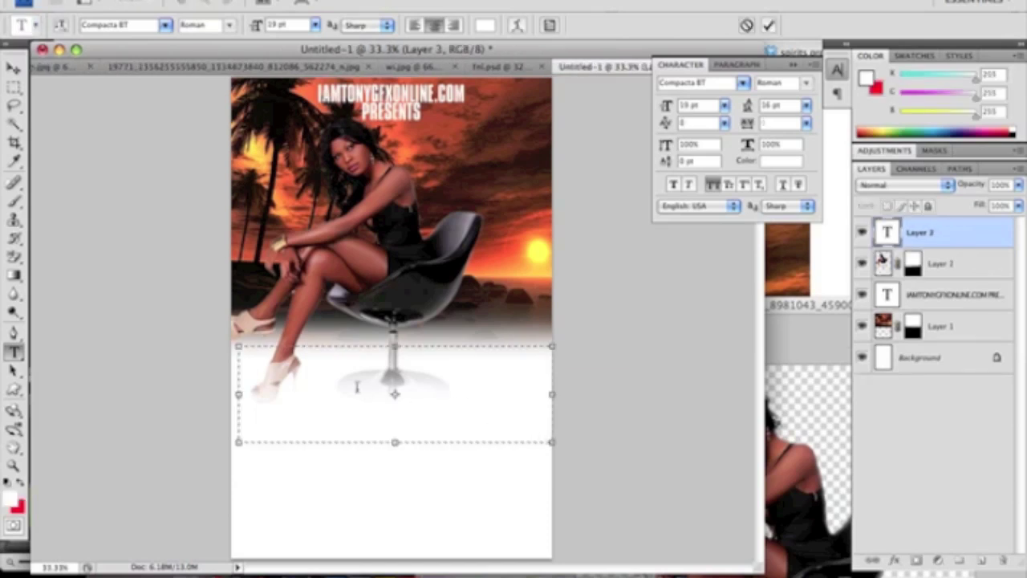
click(165, 26)
text(Impact)
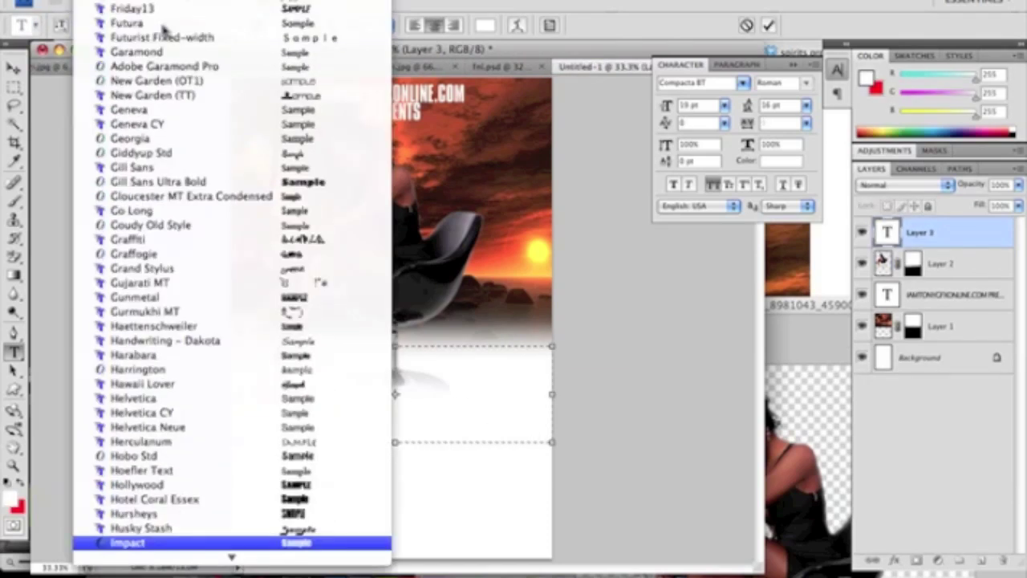
key(Return)
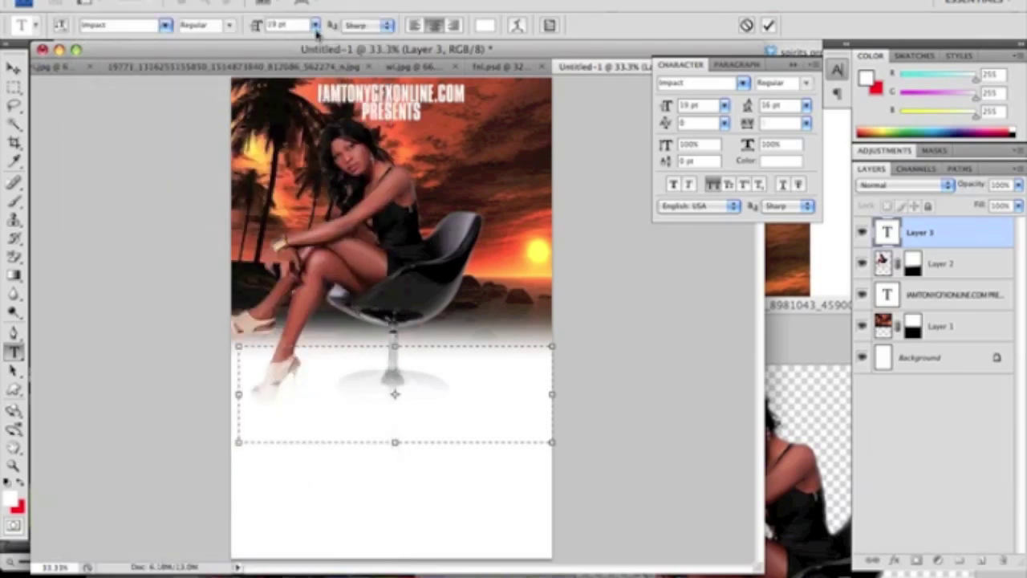
click(315, 25)
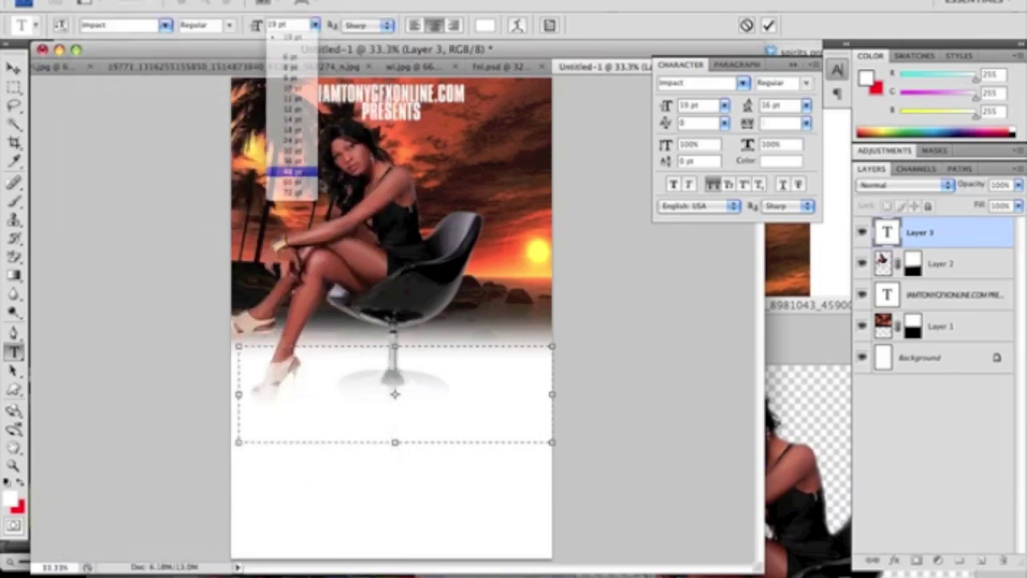
click(293, 171)
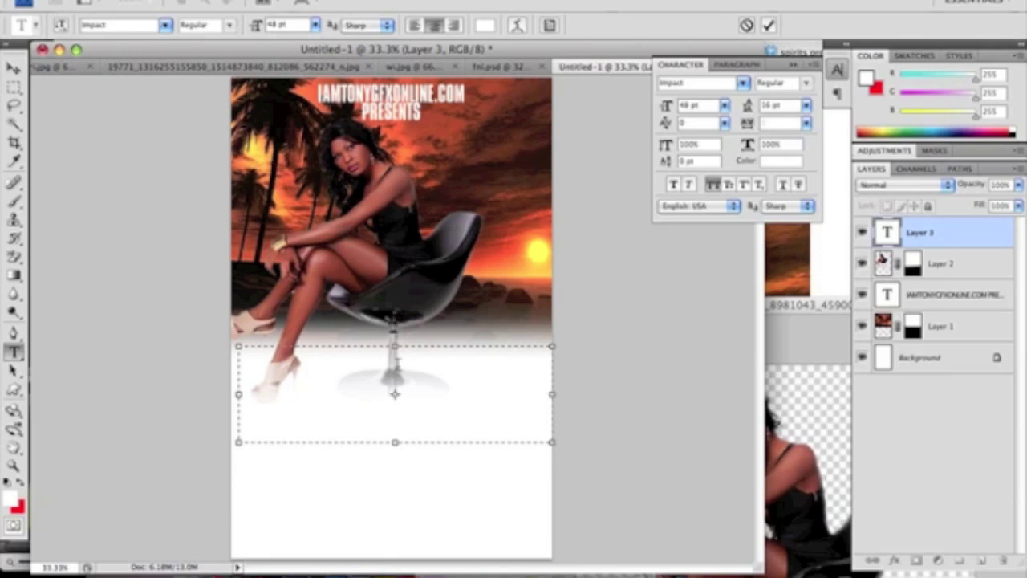
Switch the text colour to red and type SHE KNOW / SHE BAD on two lines
text(SU)
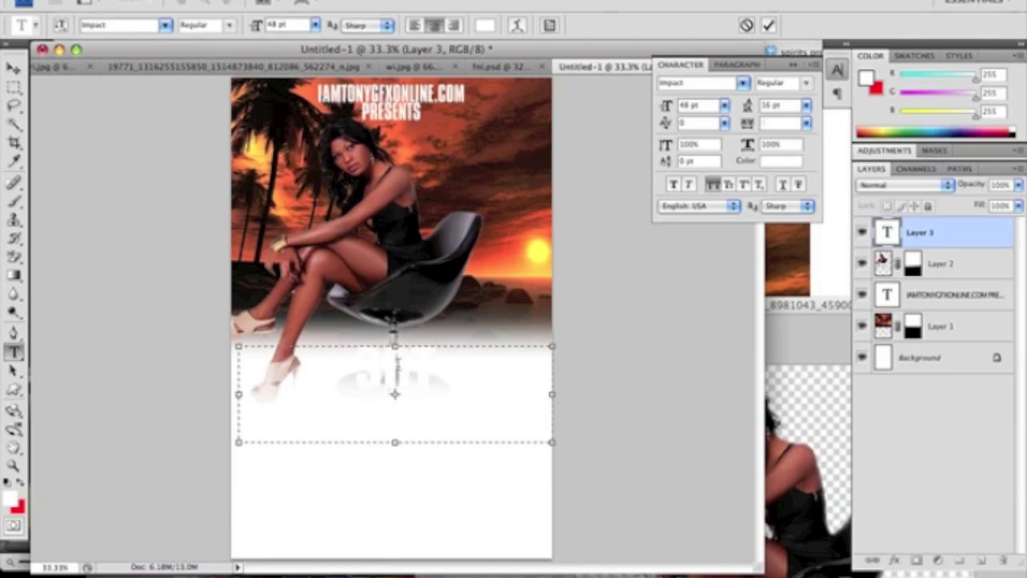
key(BackSpace)
key(BackSpace)
key(BackSpace)
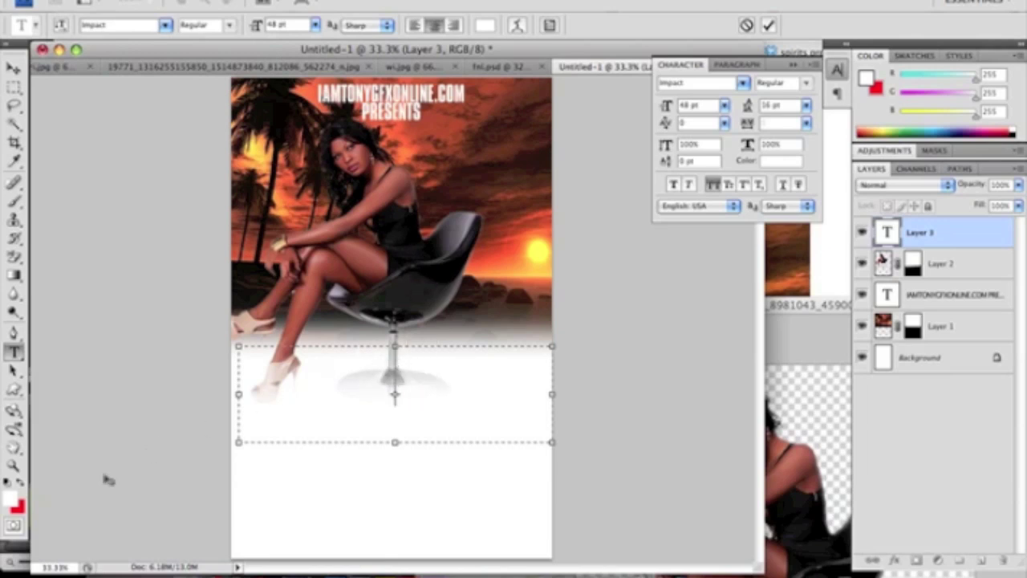
click(21, 483)
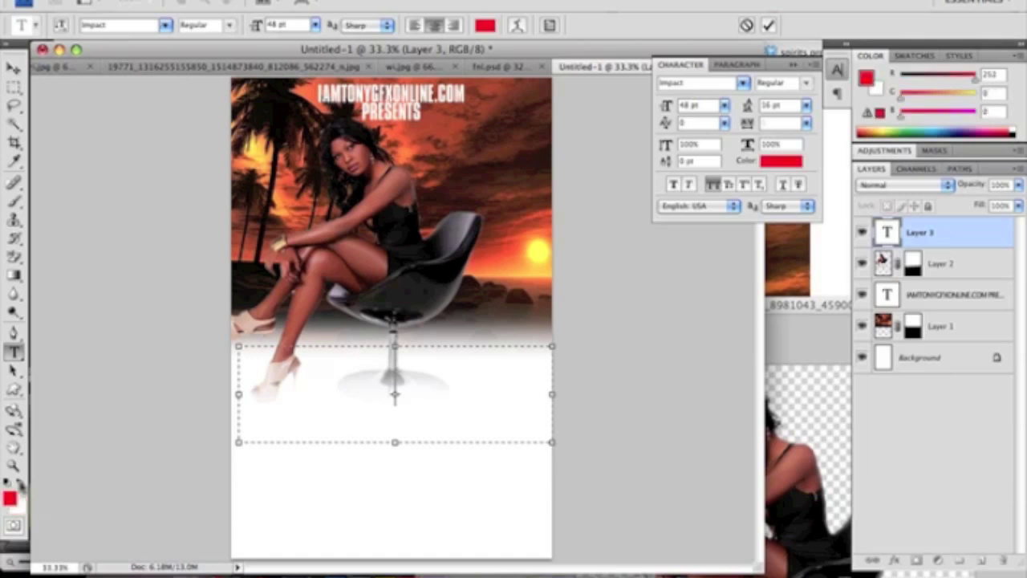
text(STIL)
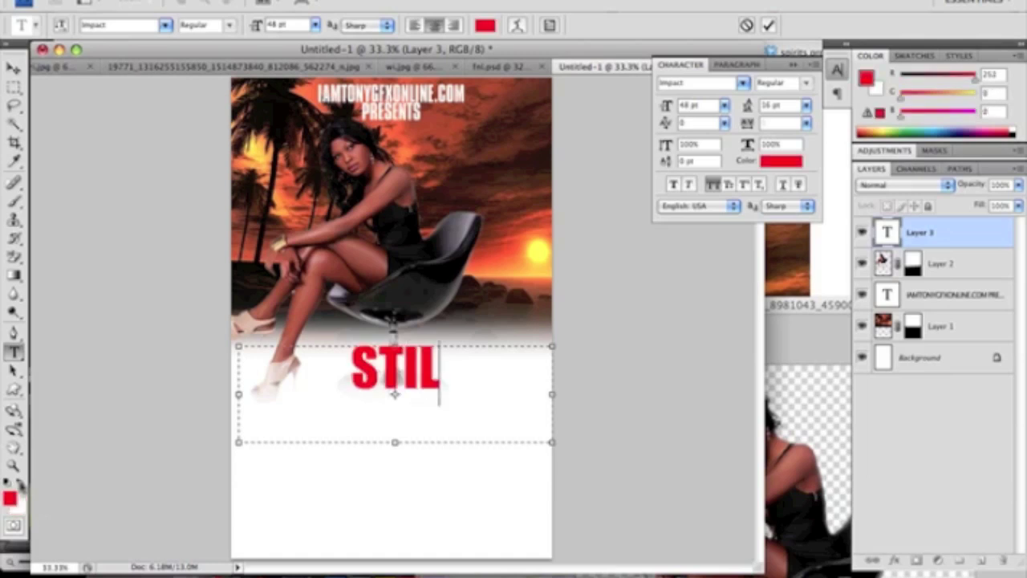
key(Left)
key(Left)
key(Left)
key(Delete)
key(Delete)
key(Delete)
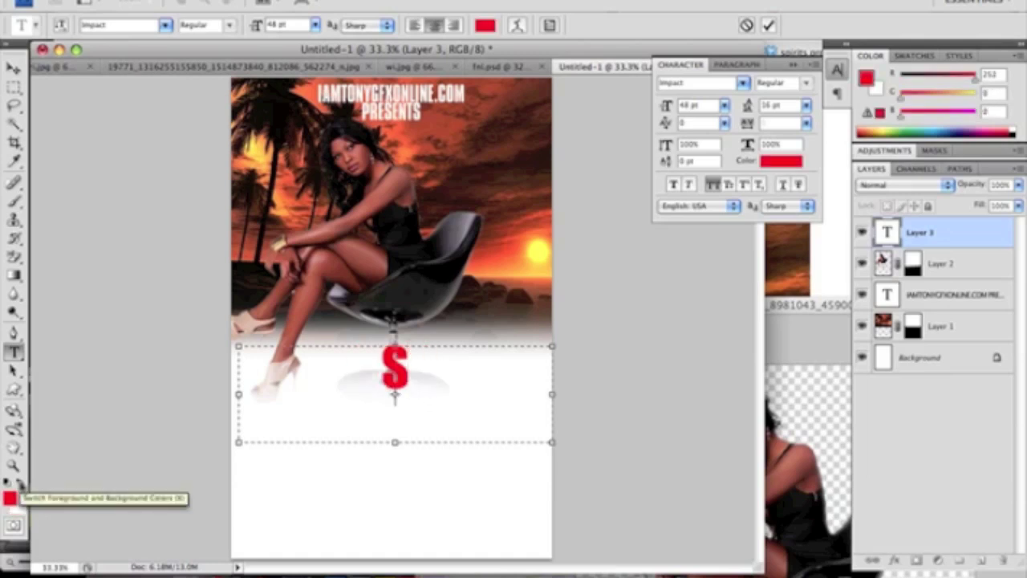
key(BackSpace)
text(SHE KNOW)
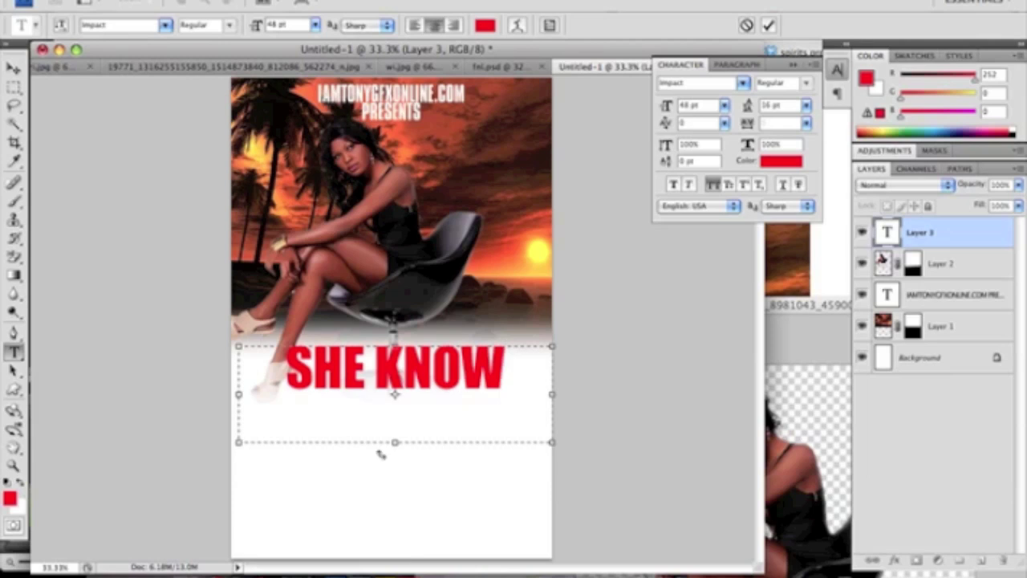
drag(395, 444, 396, 462)
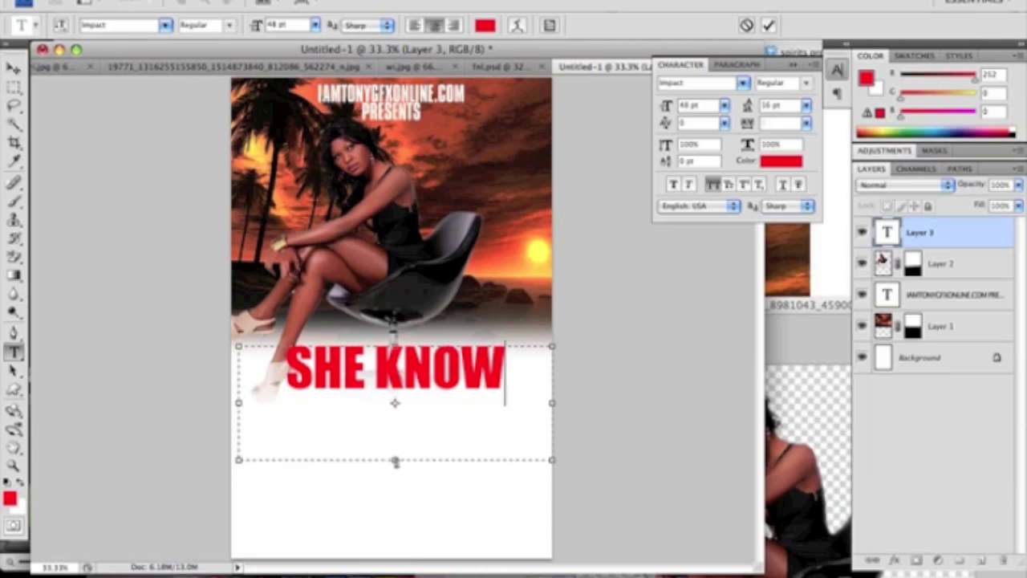
key(Return)
text(SHE BAD)
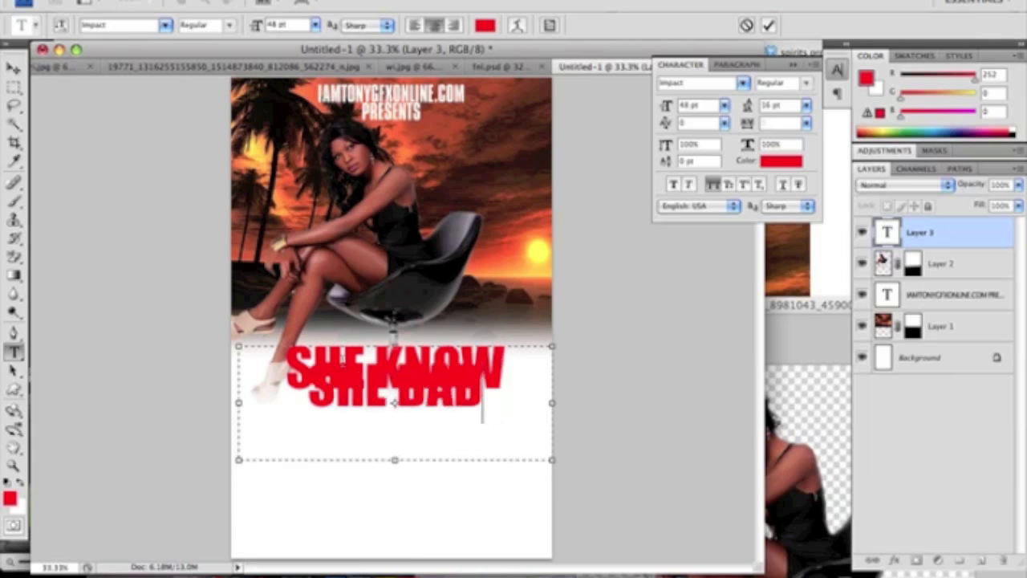
Set the title's line spacing to about 41 pt
drag(506, 416, 285, 351)
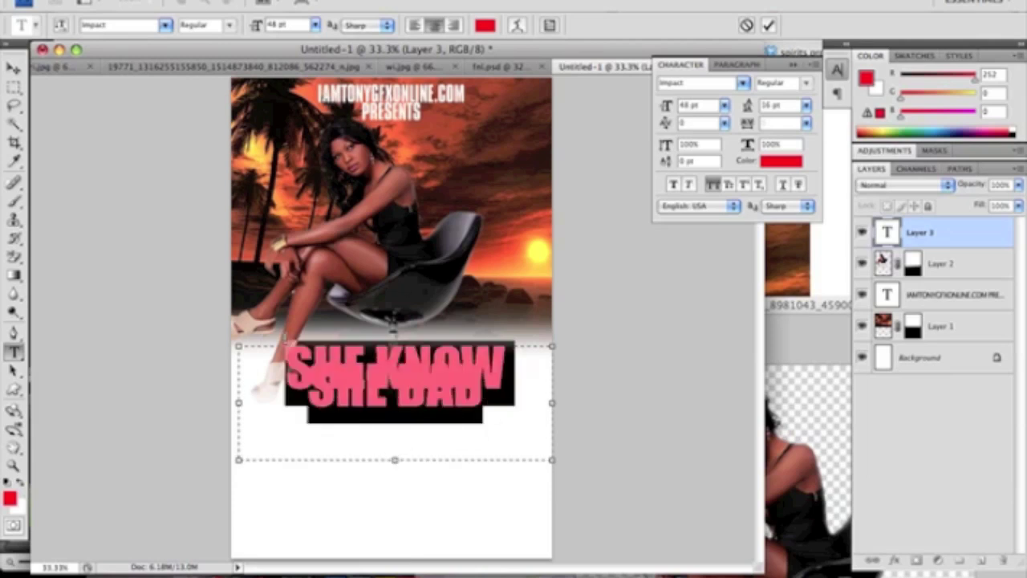
click(806, 107)
click(797, 126)
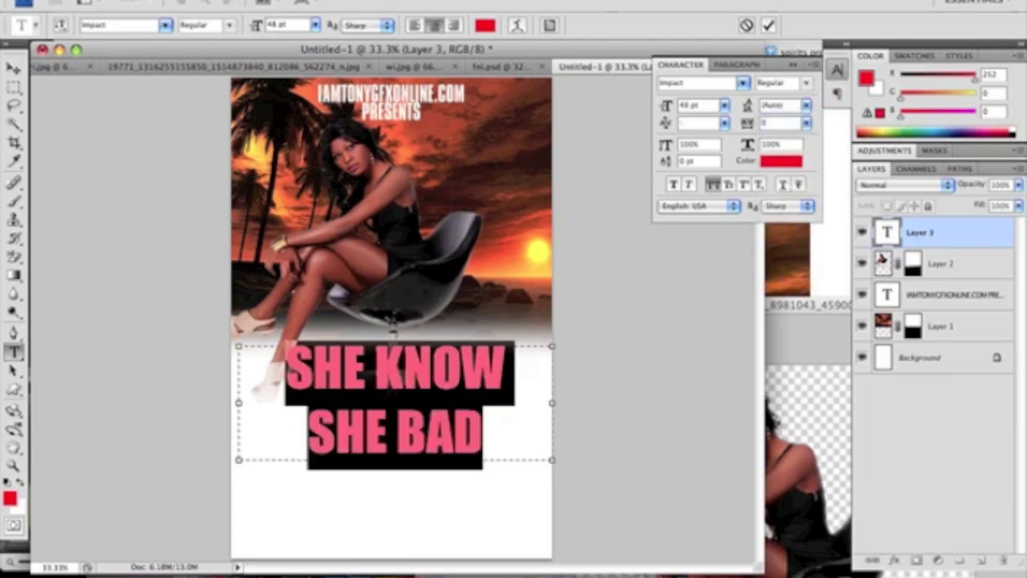
click(806, 107)
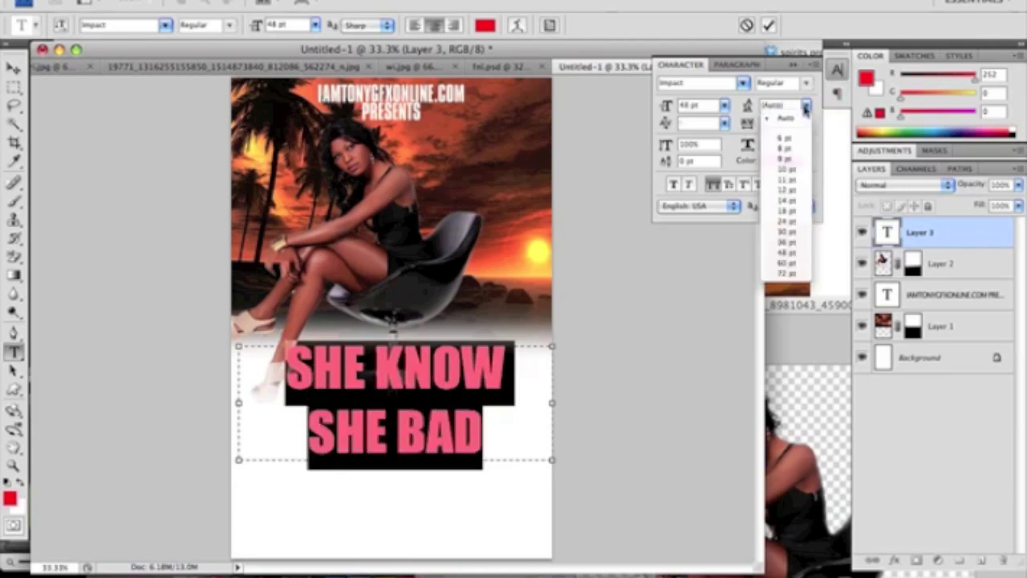
click(793, 225)
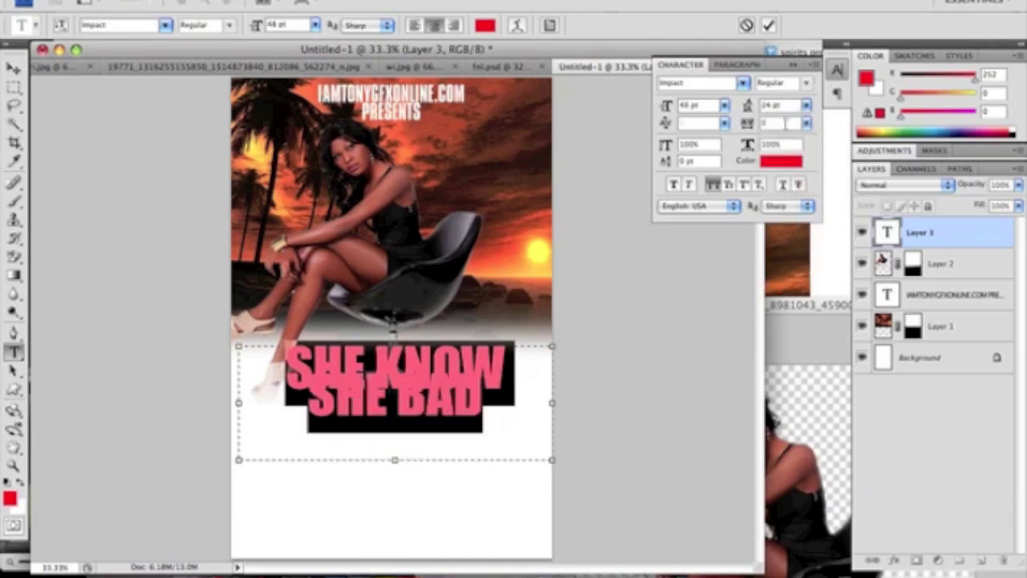
key(Up)
key(Up)
key(Up)
key(Up)
key(Up)
key(Up)
key(Up)
key(Up)
key(Up)
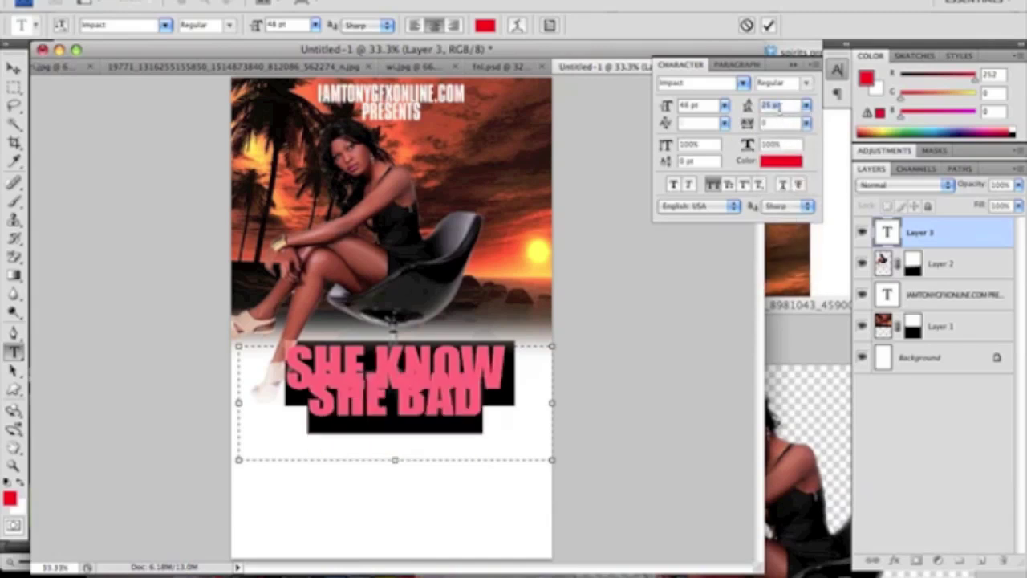
key(Up)
key(Up)
key(Up)
key(Up)
key(Up)
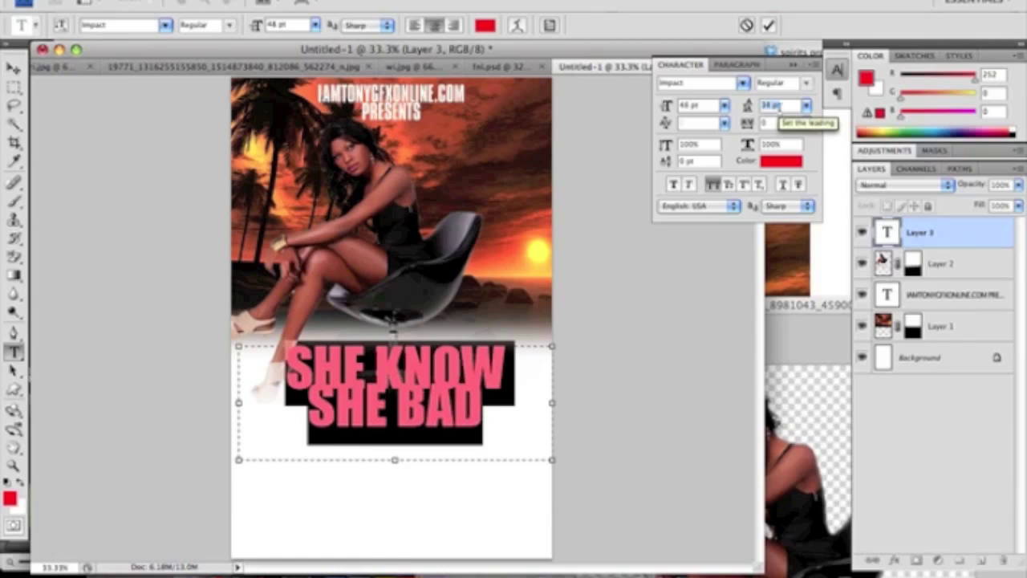
key(Up)
key(Up)
key(Up)
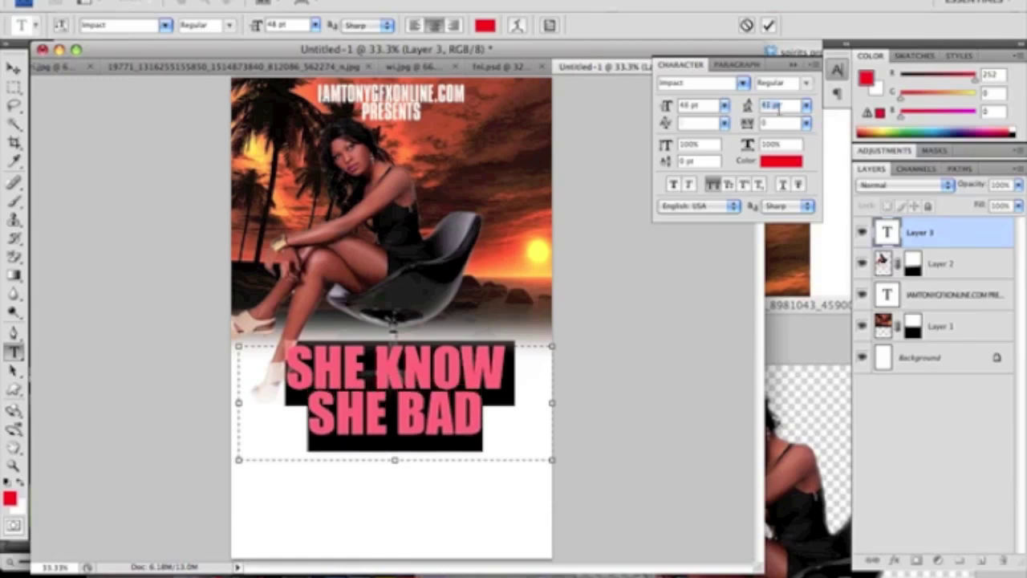
Commit the title, move it up just below the model, and open its Layer Style settings
click(13, 69)
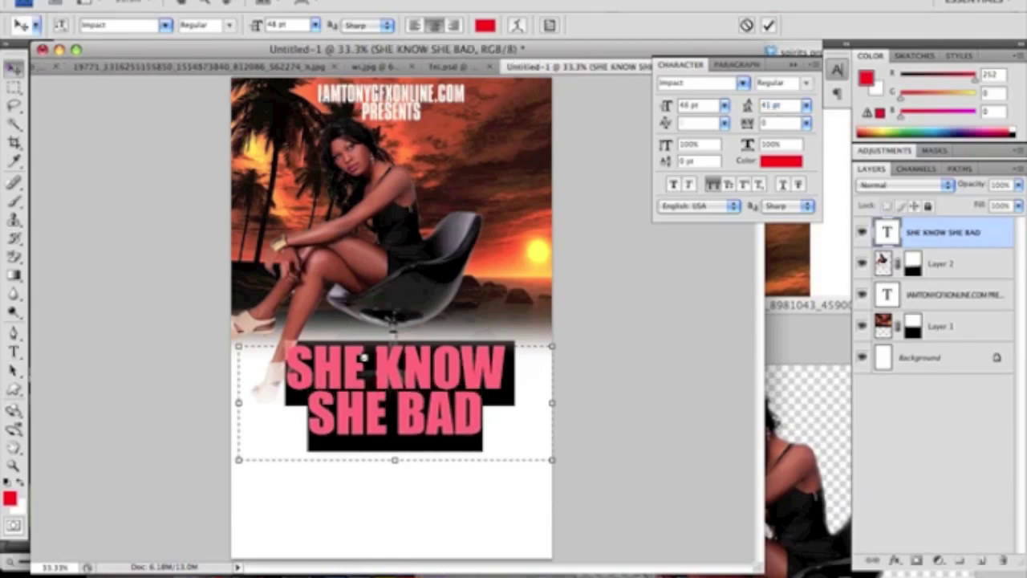
drag(390, 374, 387, 353)
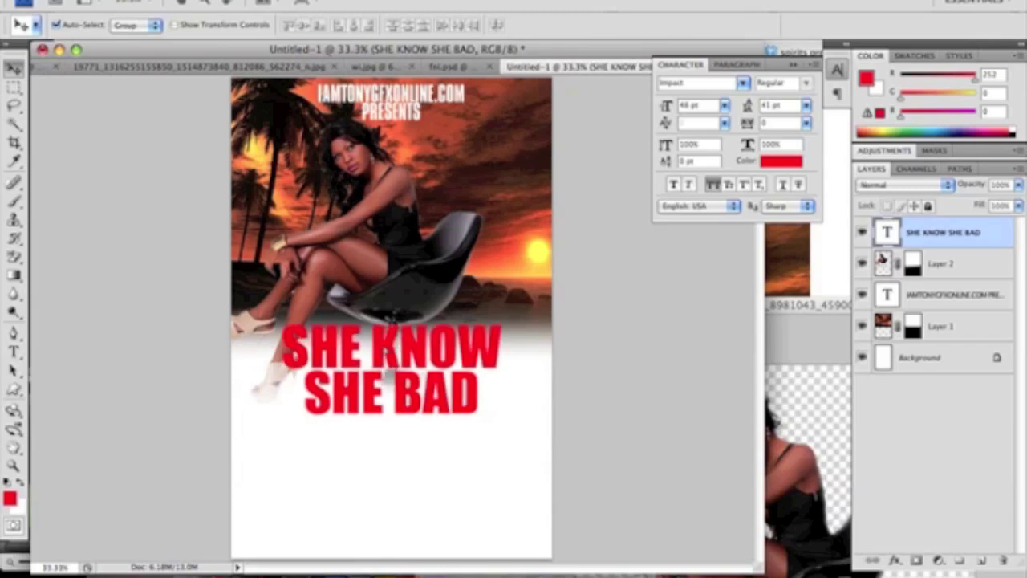
double_click(994, 237)
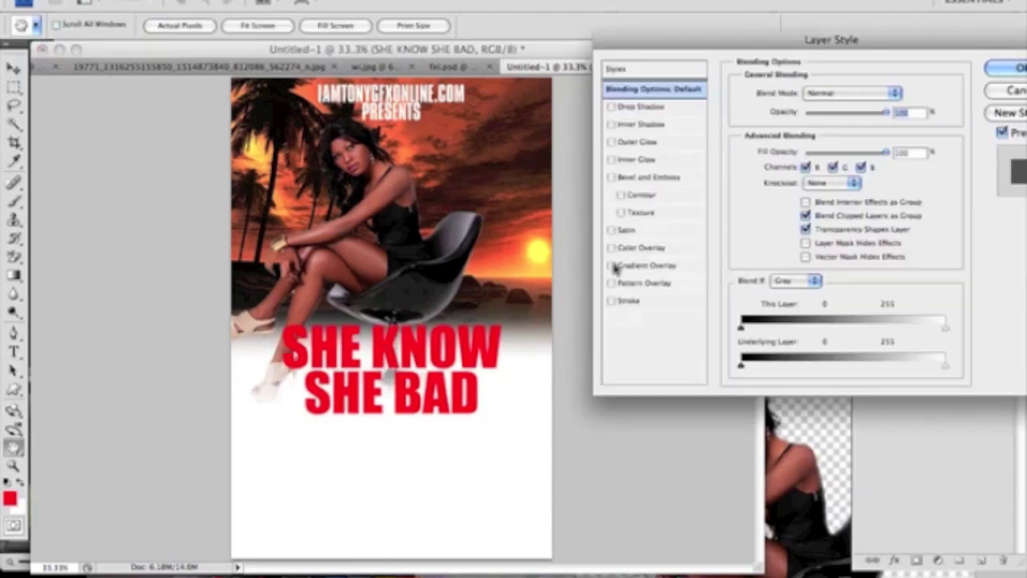
Apply a Purple - Gloss gradient overlay to the SHE KNOW SHE BAD title, angled diagonally
click(613, 266)
click(646, 265)
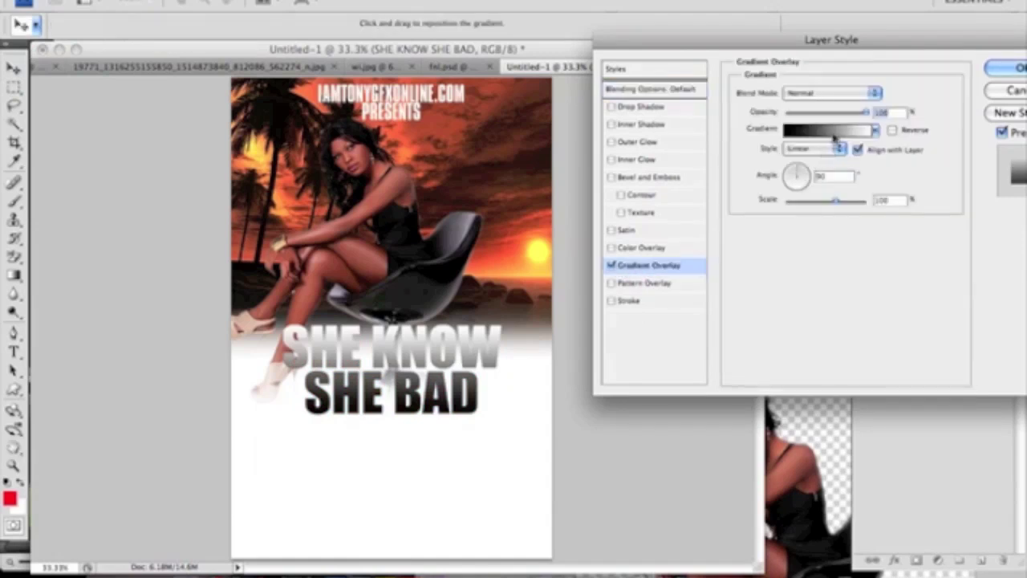
click(835, 138)
click(578, 208)
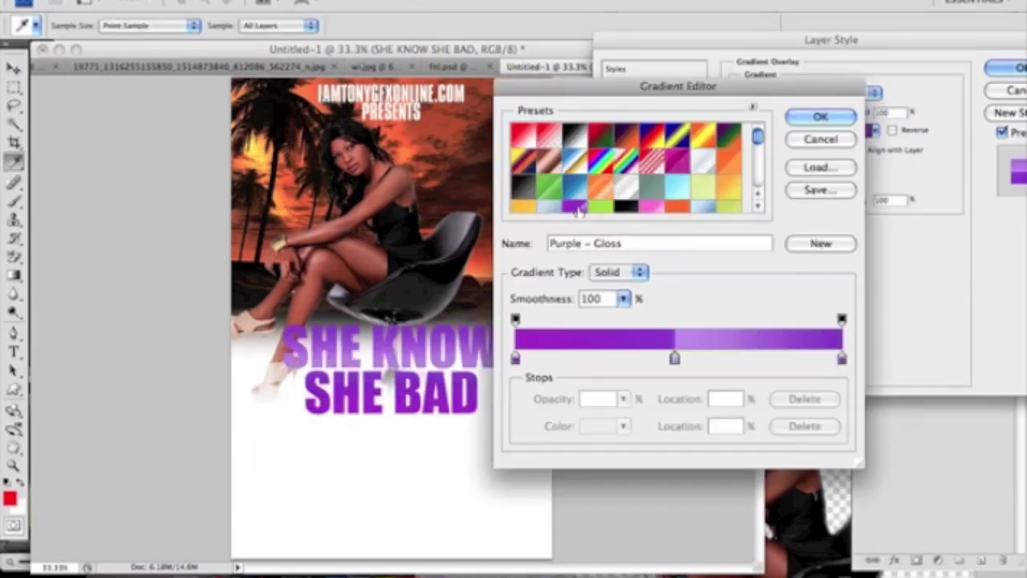
click(813, 119)
click(829, 134)
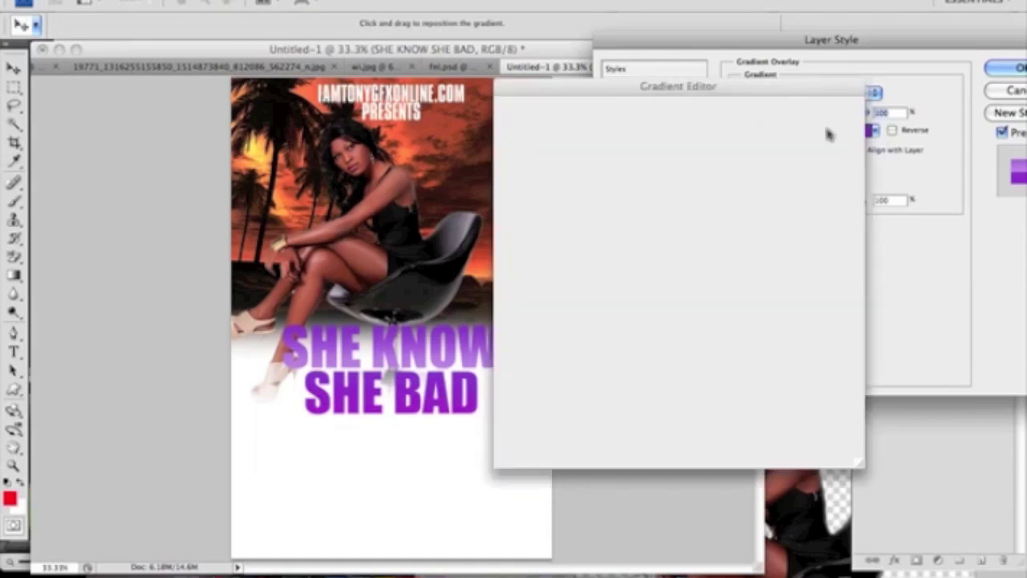
click(813, 118)
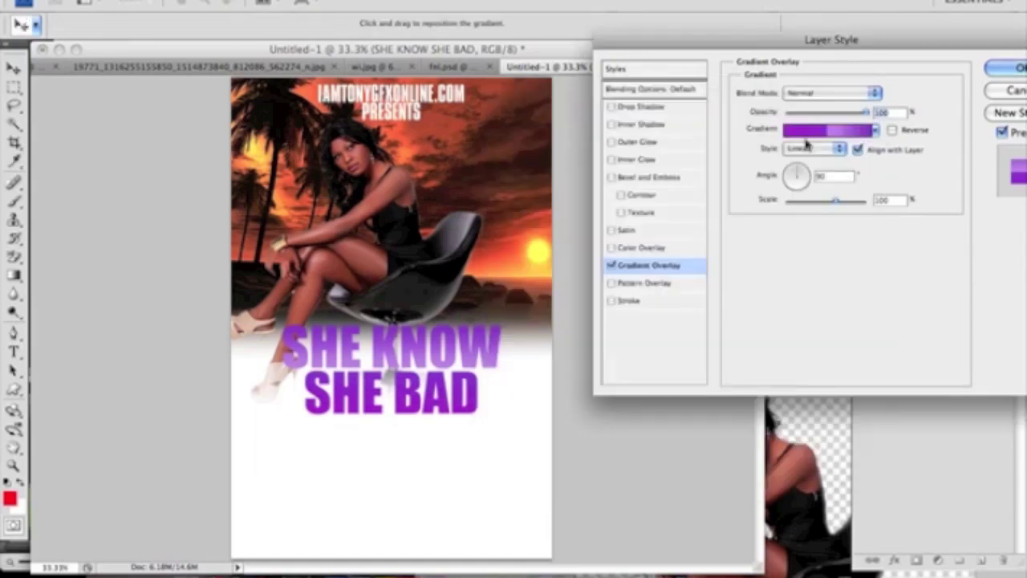
click(806, 174)
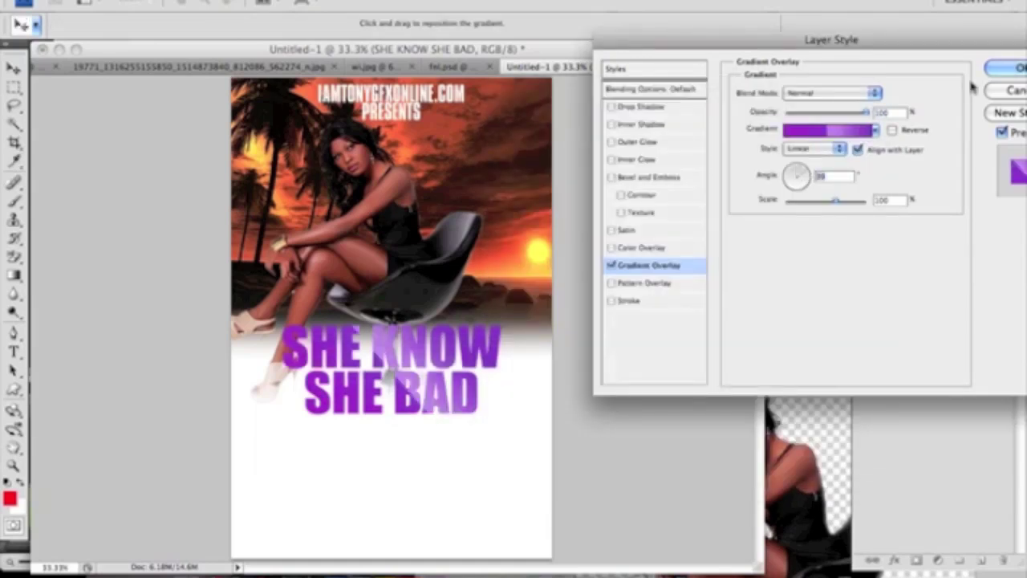
click(1010, 69)
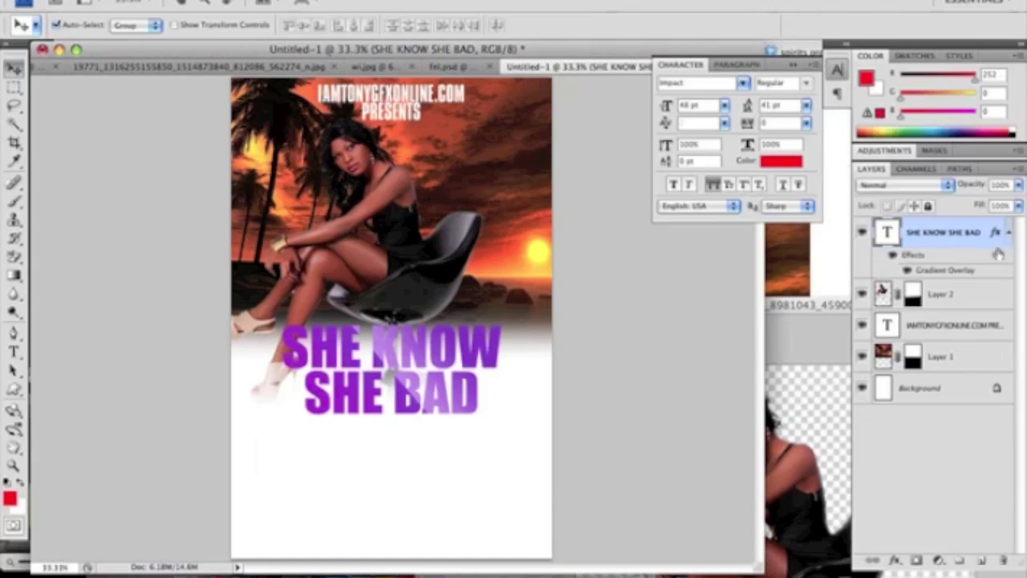
right_click(964, 243)
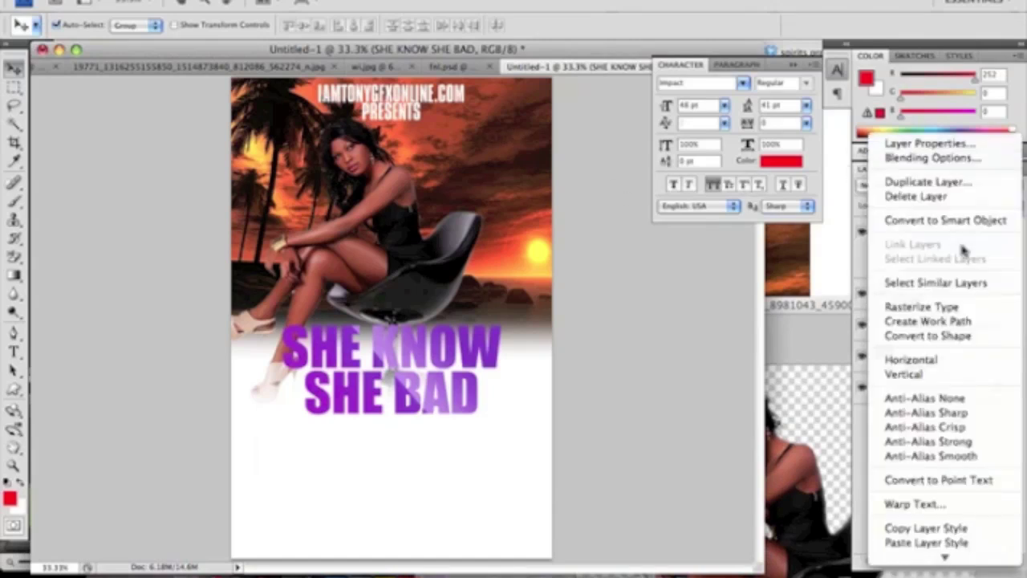
click(923, 527)
right_click(949, 327)
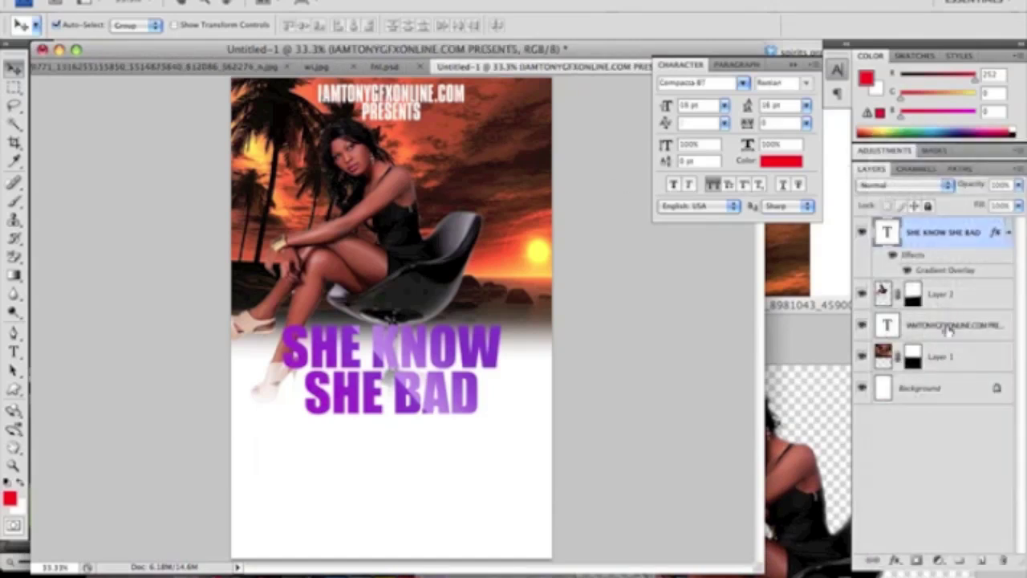
click(949, 328)
right_click(949, 327)
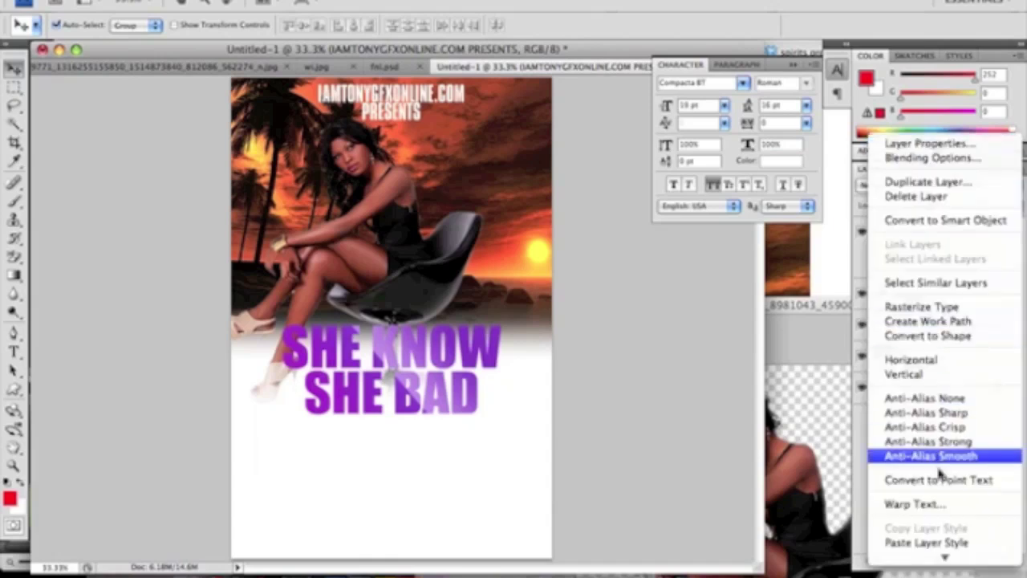
click(927, 544)
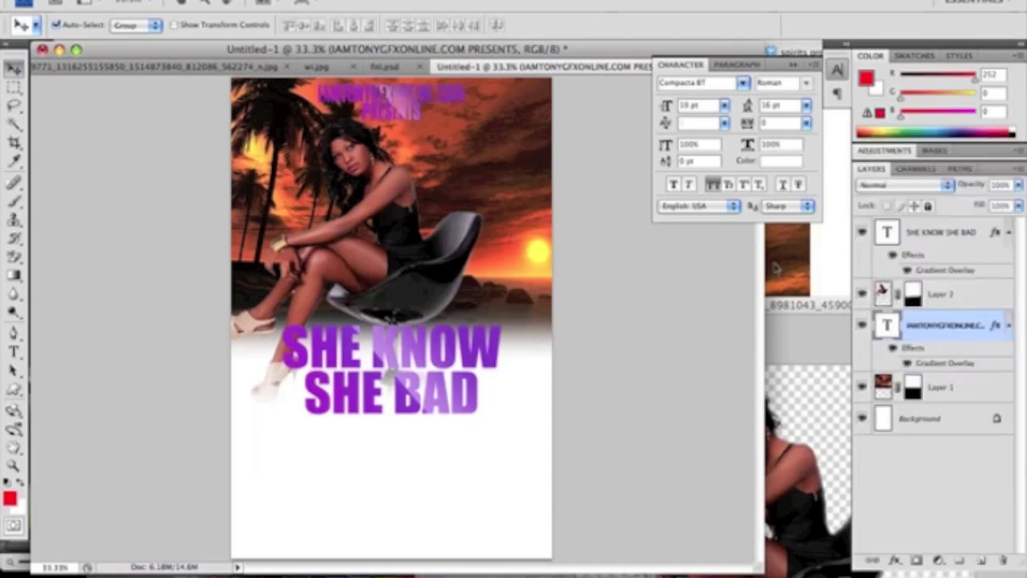
key(super+z)
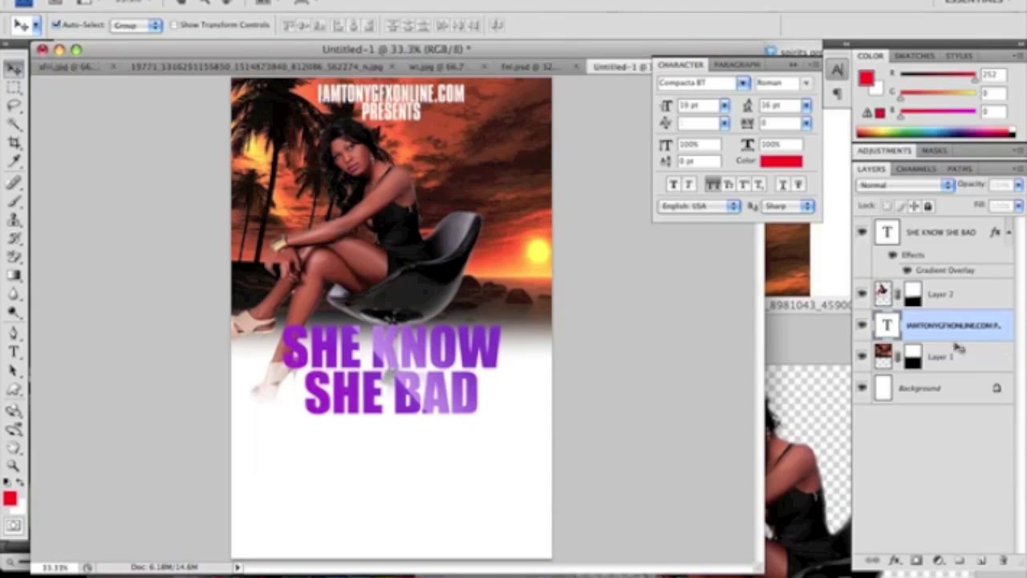
click(943, 388)
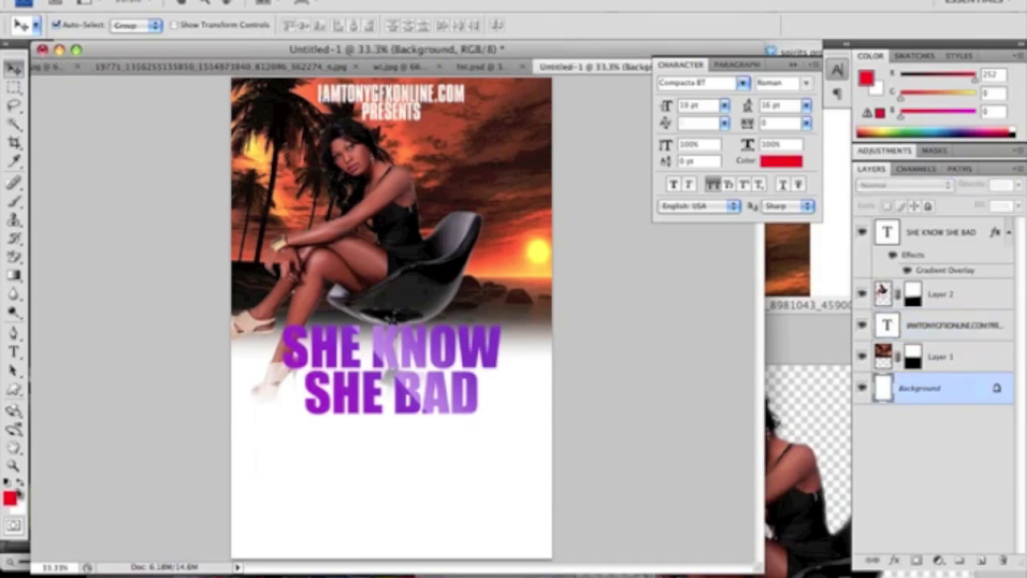
Paint-bucket the white lower background black, then make white the current colour for text
click(8, 481)
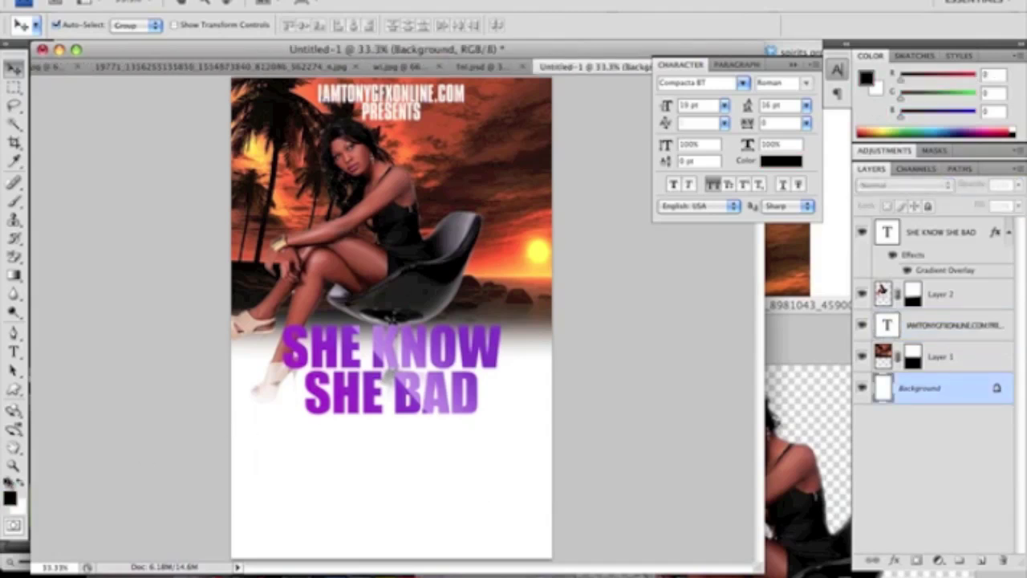
click(13, 275)
click(39, 285)
click(385, 481)
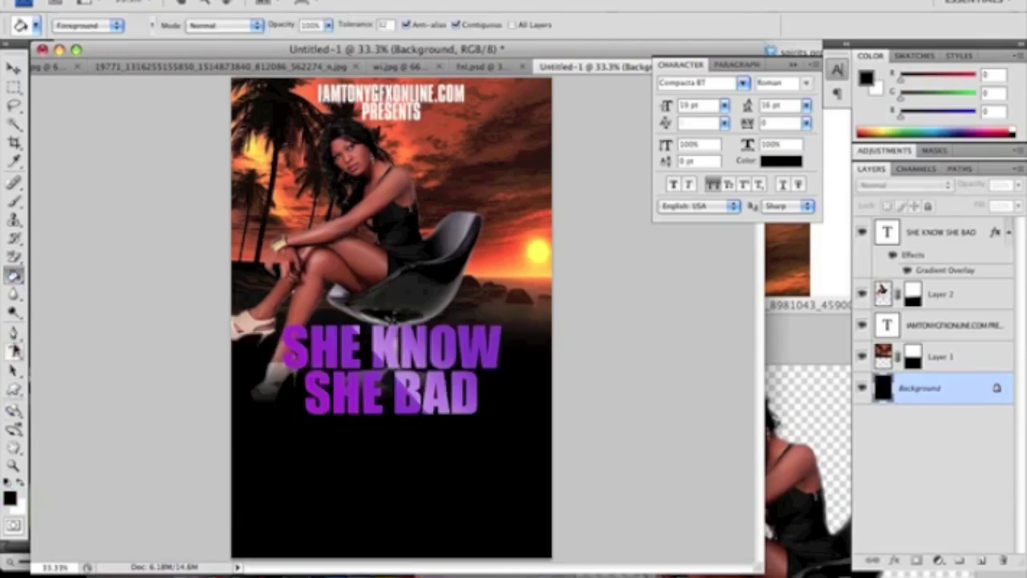
click(13, 352)
click(19, 482)
Type 'MALIBU CALIFORNIA' in a bottom text box, enlarge it to 28 pt, and nudge it lower
drag(268, 495, 523, 556)
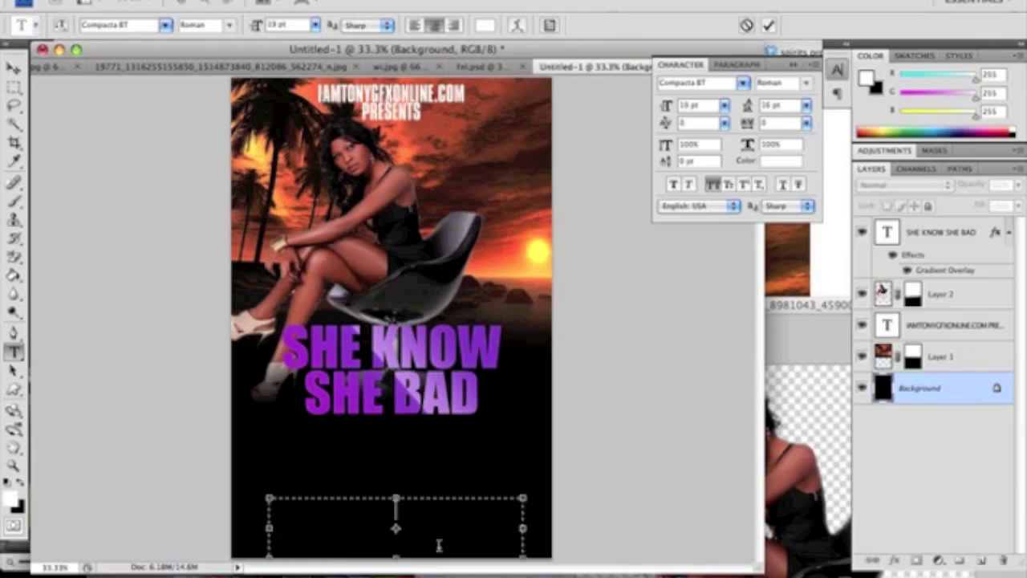
text(MA)
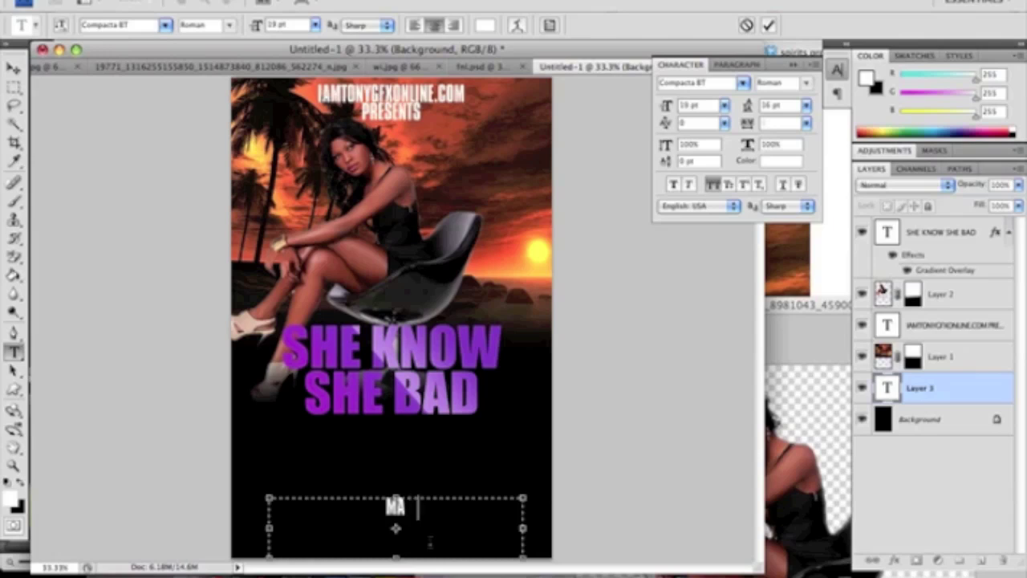
text(LIBU)
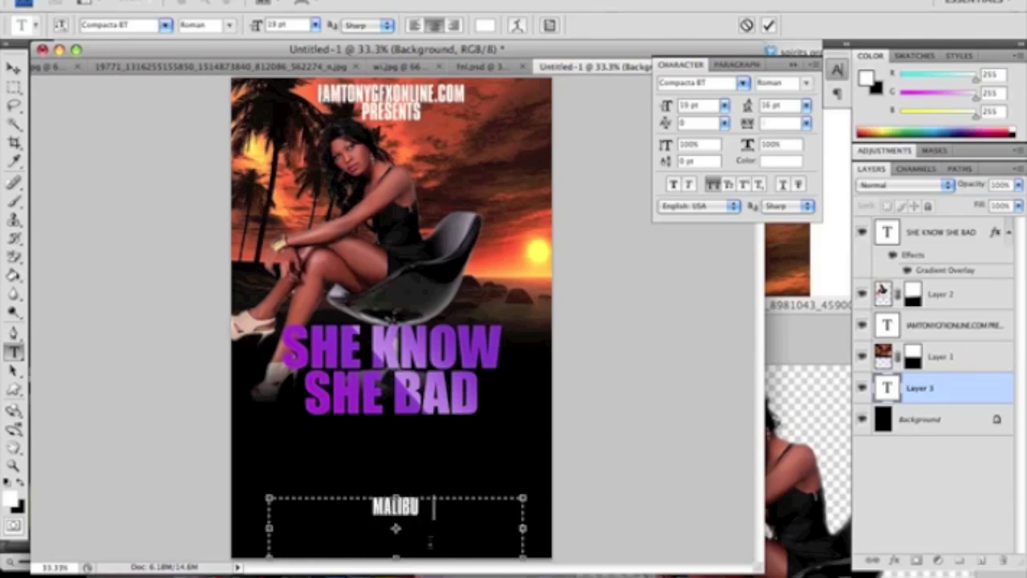
text( CALIFO)
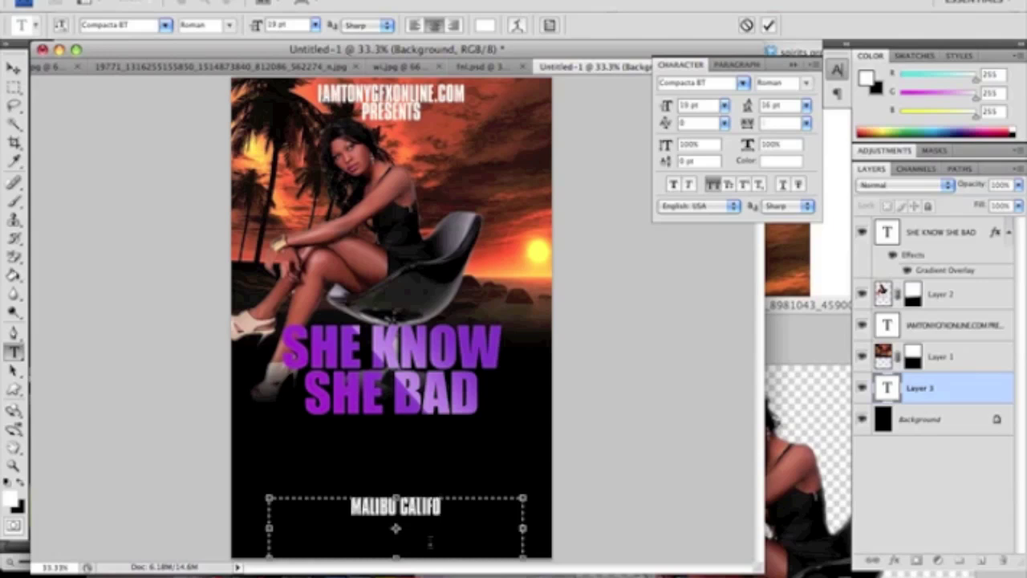
text(RNIA)
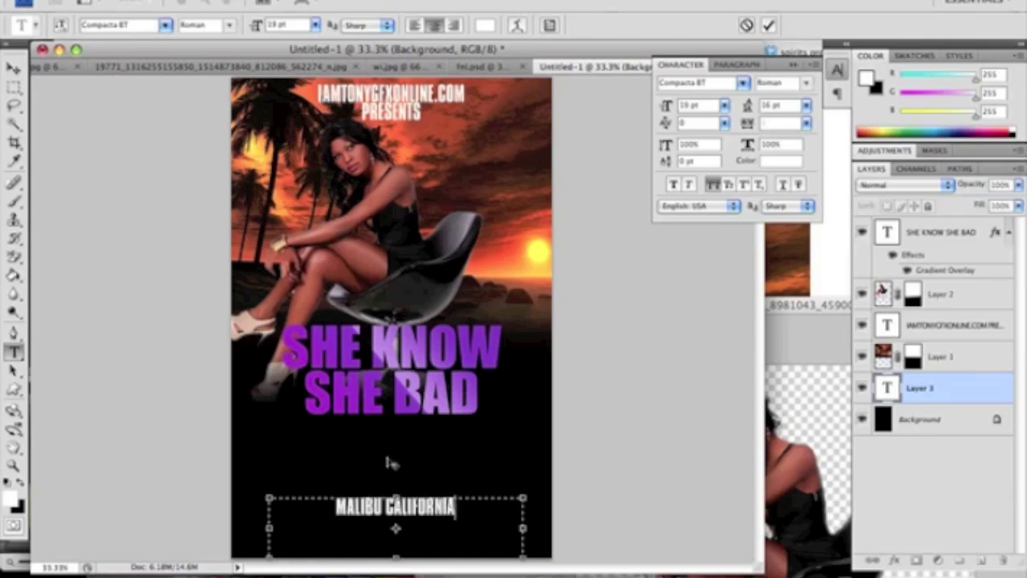
double_click(399, 506)
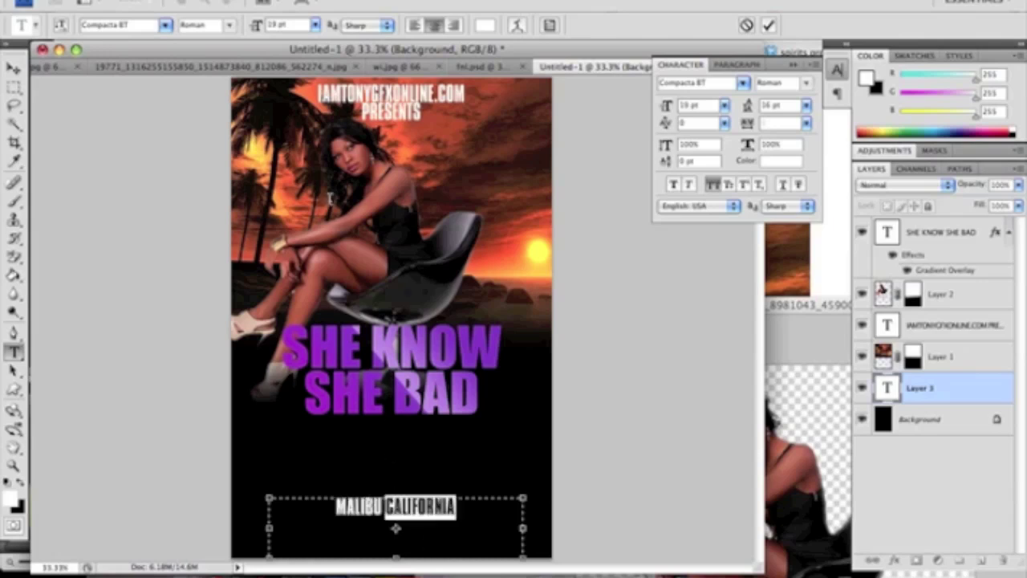
key(super+a)
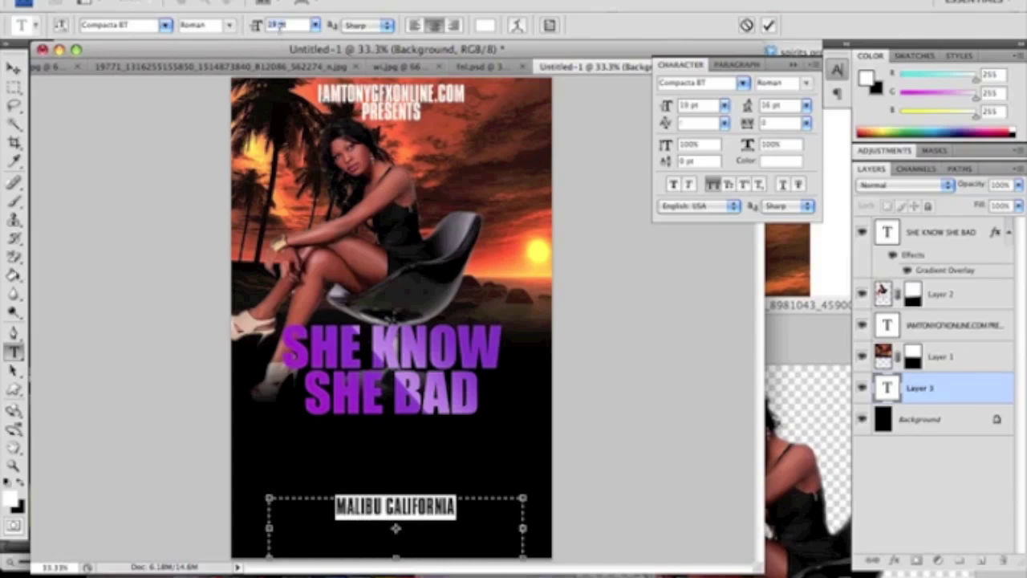
key(Up)
key(Up)
key(Up)
key(Up)
key(Up)
key(Up)
key(Up)
key(Up)
key(Up)
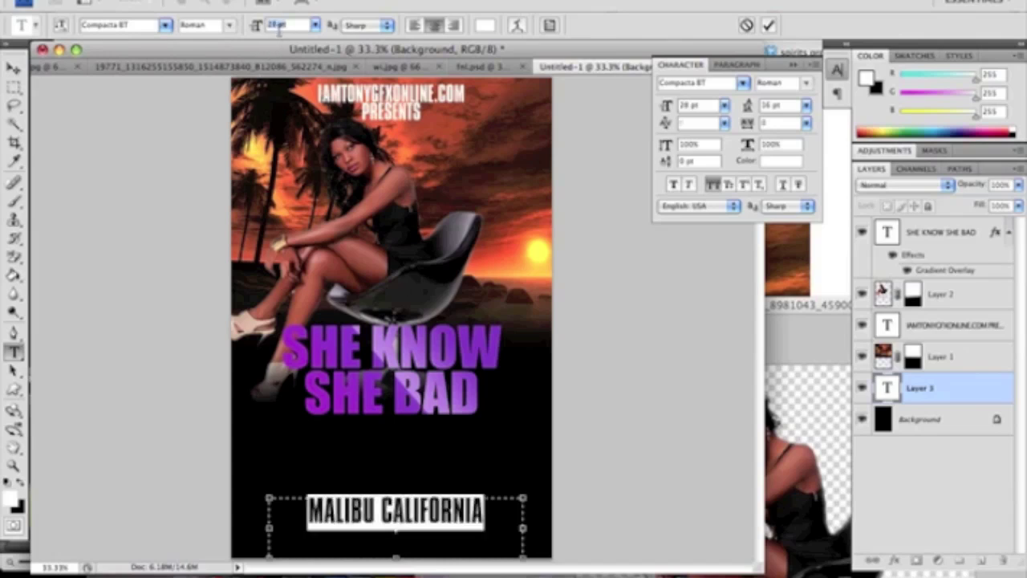
click(13, 67)
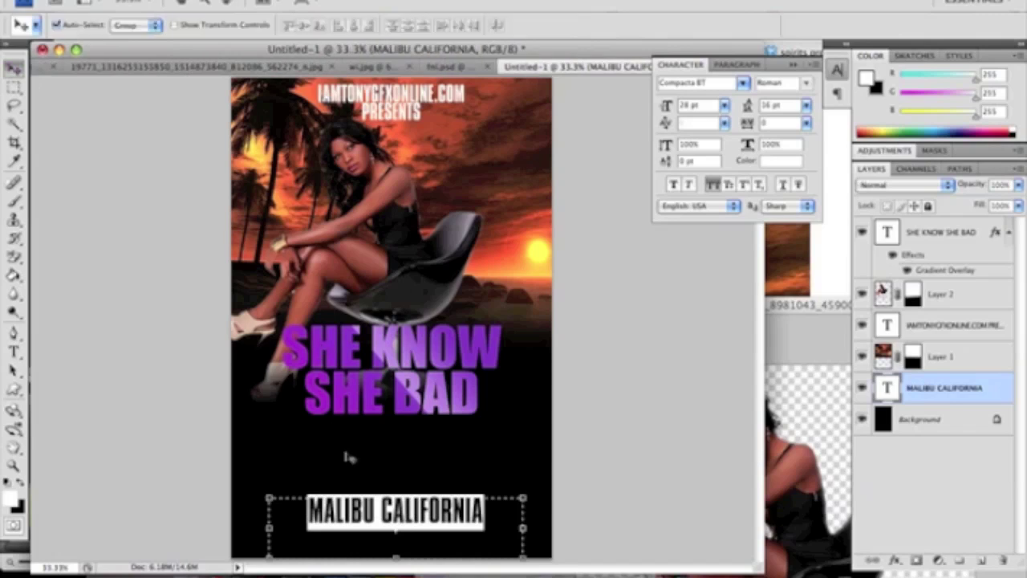
drag(340, 508, 339, 526)
Create a new text box and type the street address line
click(14, 352)
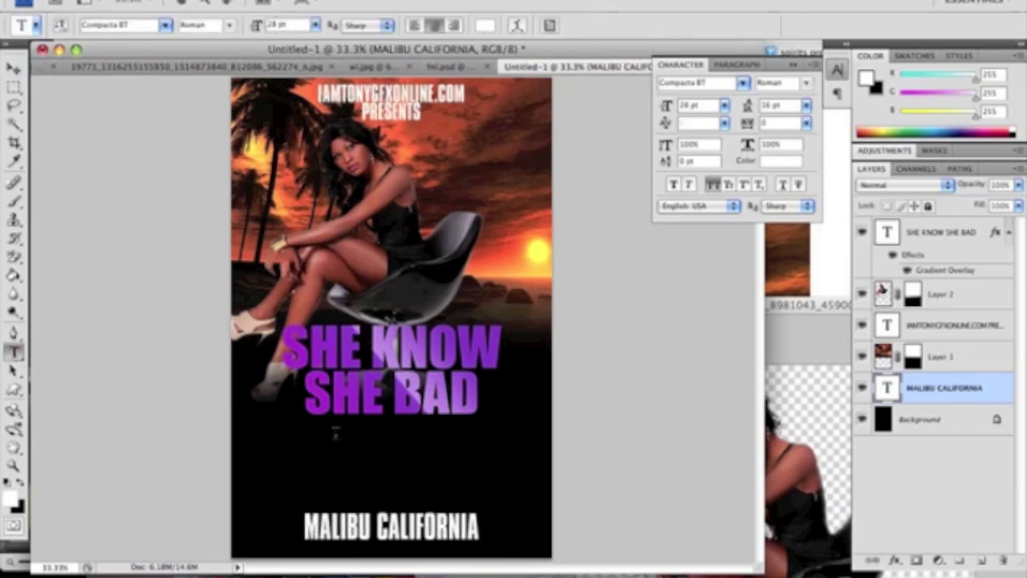
drag(264, 439, 536, 475)
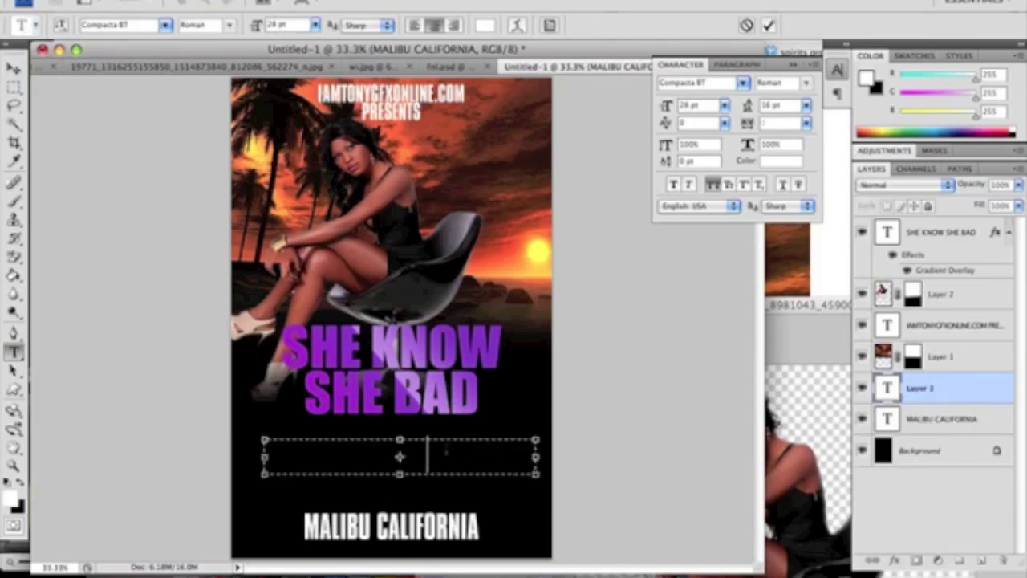
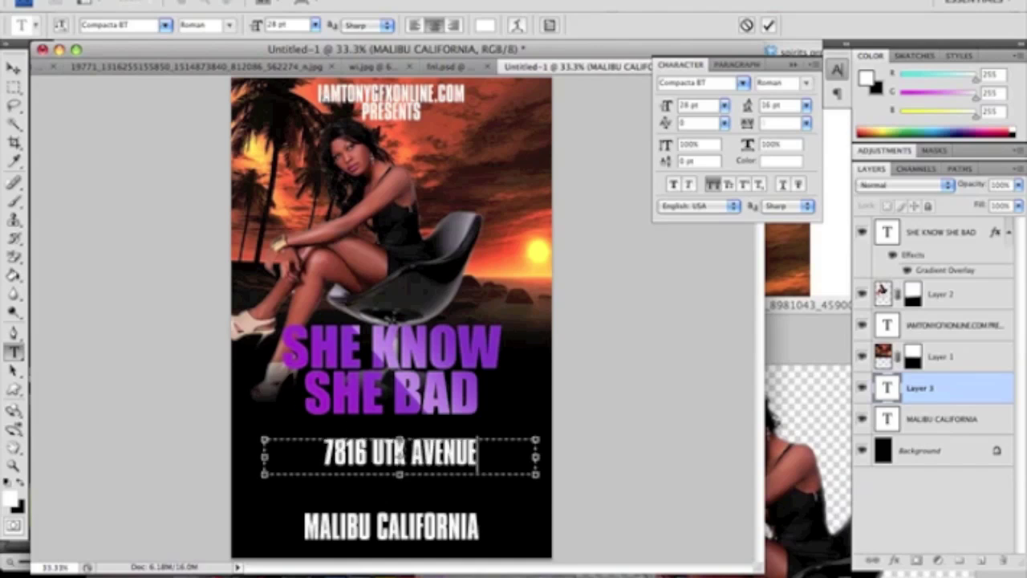
triple_click(399, 451)
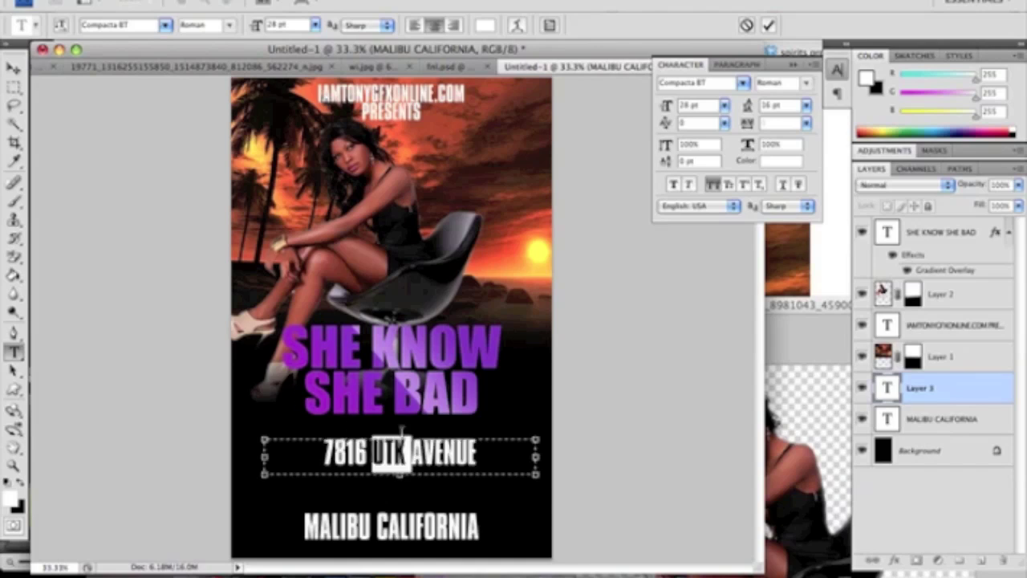
Set the address to BankGothic Md BT at 14 pt and move it below MALIBU CALIFORNIA
click(121, 25)
text(BankGothic Md)
key(Return)
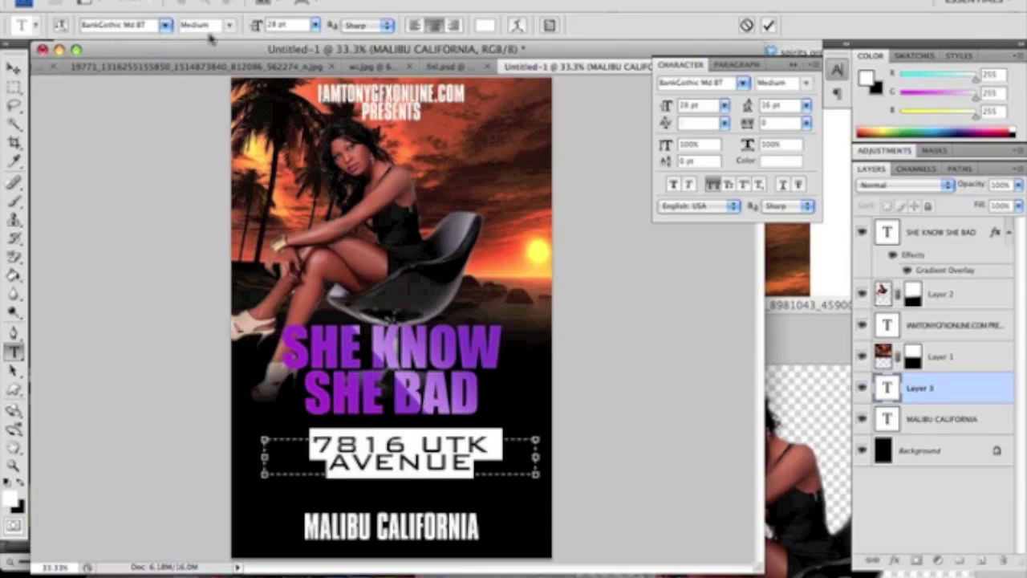
key(Down)
key(Down)
key(Down)
key(Down)
key(Down)
key(Down)
key(Down)
key(Down)
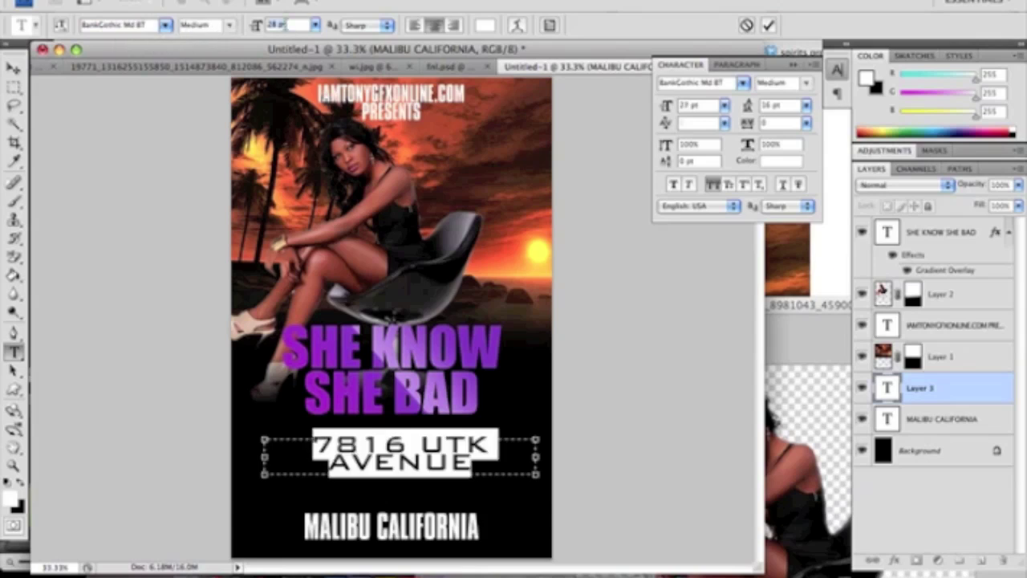
key(Down)
key(Down)
key(Down)
key(Down)
key(Down)
key(Down)
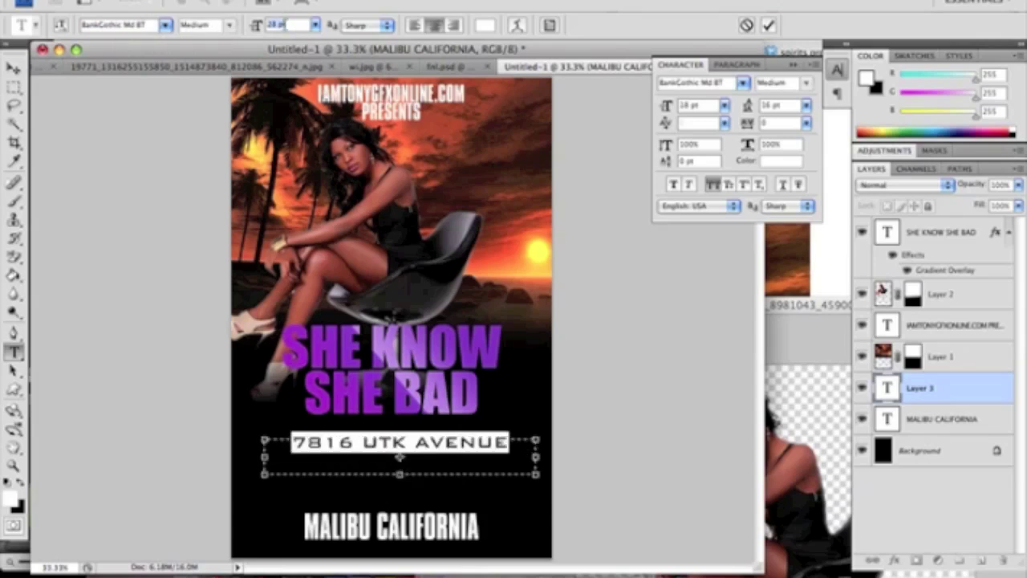
click(13, 67)
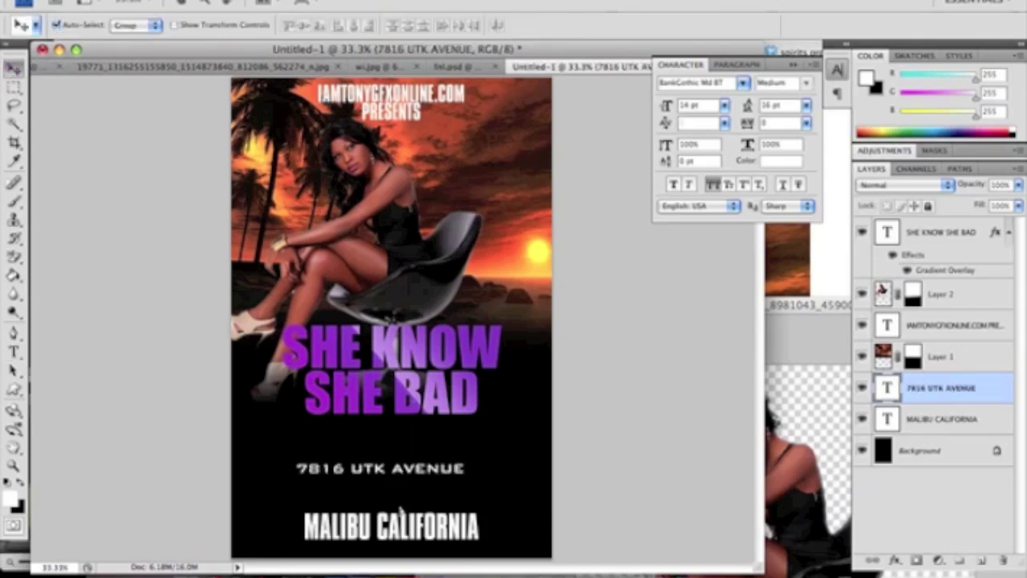
drag(400, 441, 406, 553)
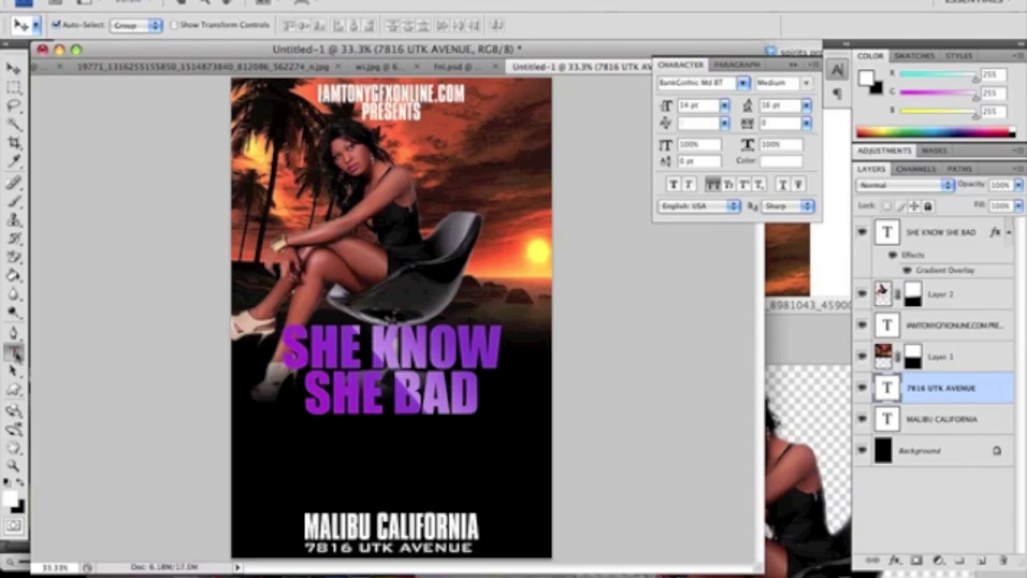
click(14, 350)
drag(242, 424, 548, 503)
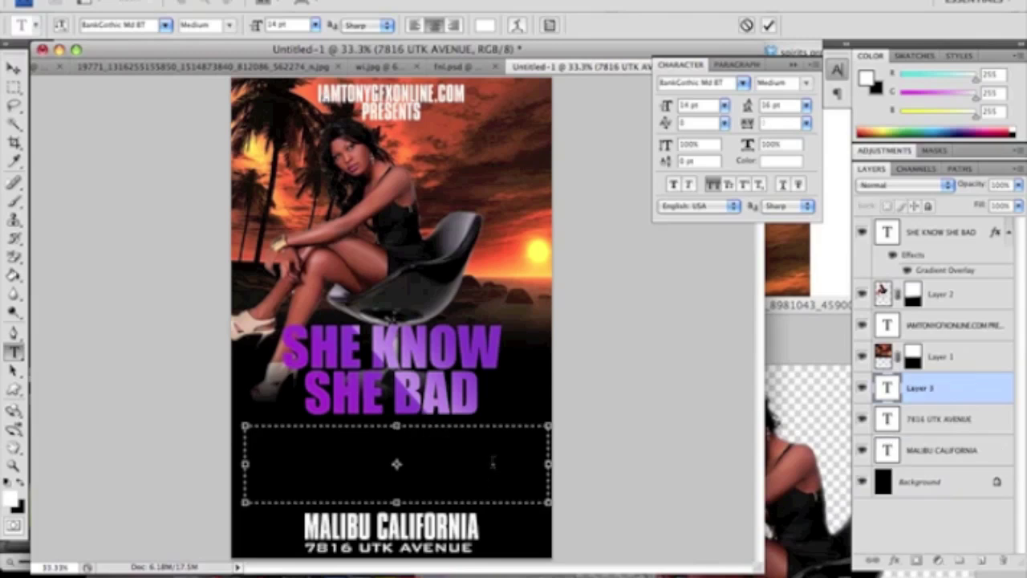
Type 'JUNE 18TH' and set it in the Mustang script font
text(JUNE 18TH)
key(super+a)
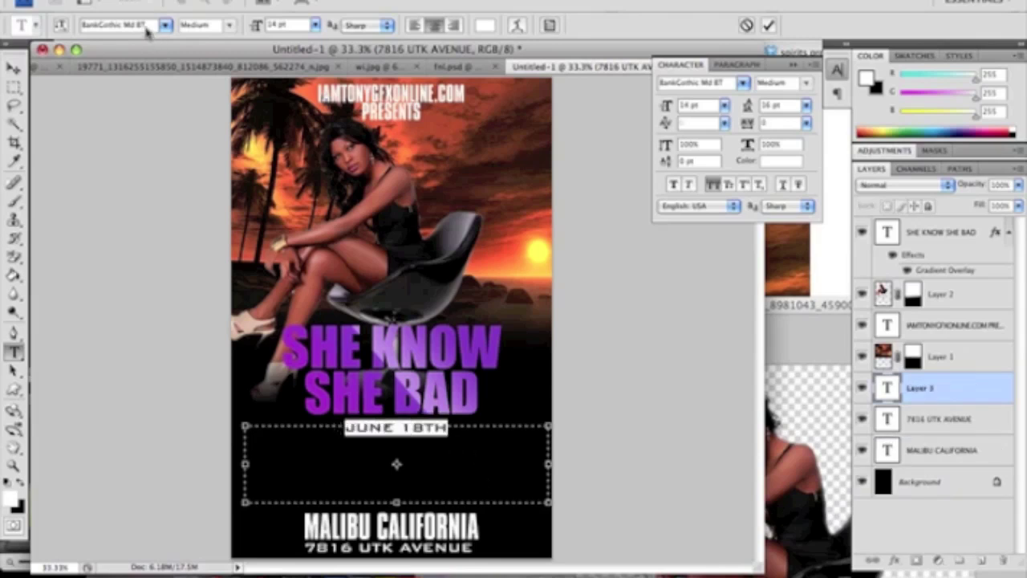
click(145, 25)
text(Mustang)
key(Return)
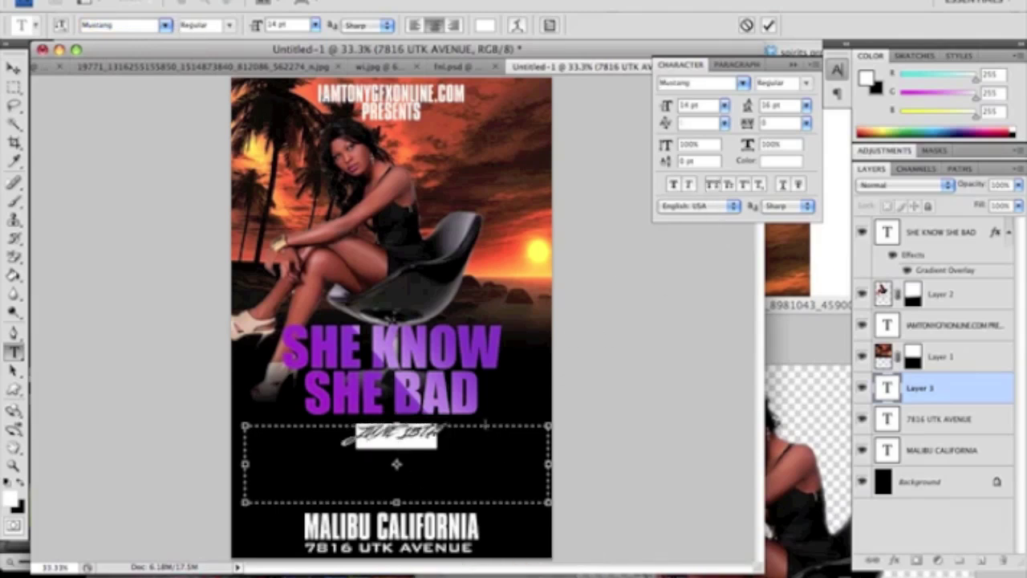
click(486, 425)
Retype the date as 'June 18th 2011', enlarge it to 36 pt, and move it slightly lower
key(BackSpace)
key(BackSpace)
key(BackSpace)
key(BackSpace)
key(BackSpace)
key(BackSpace)
key(BackSpace)
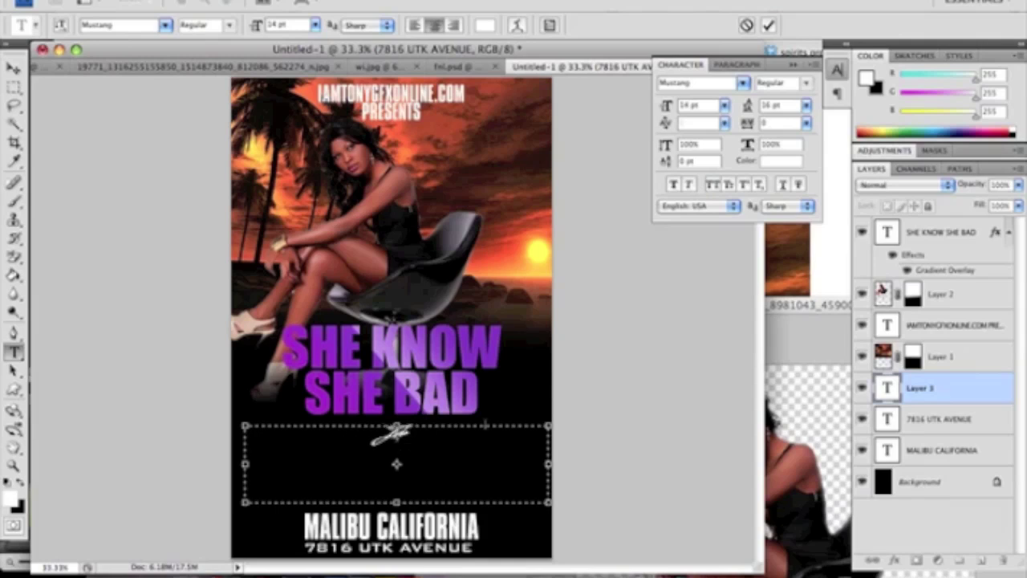
text(ne 18th 2011)
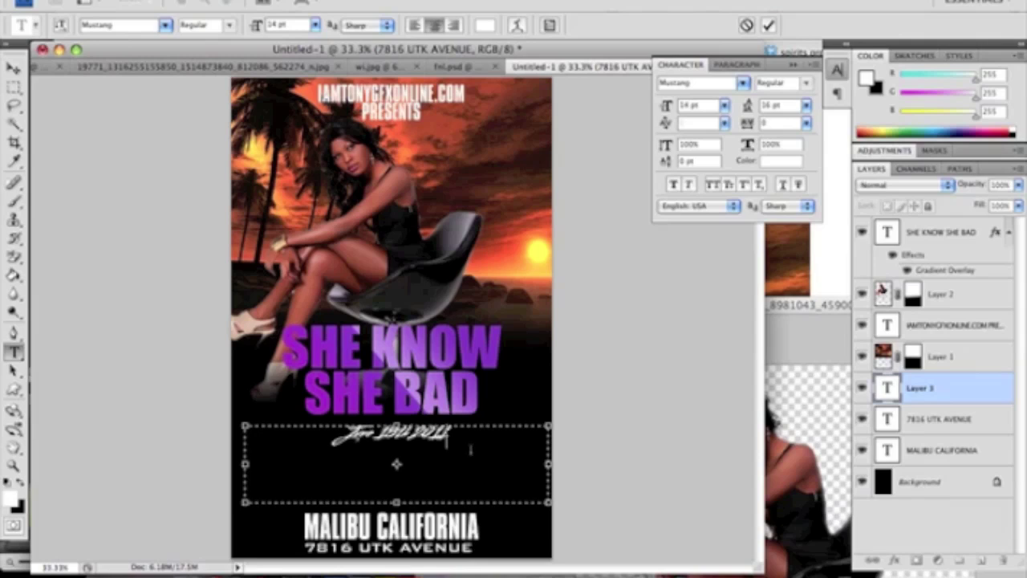
drag(471, 450, 332, 451)
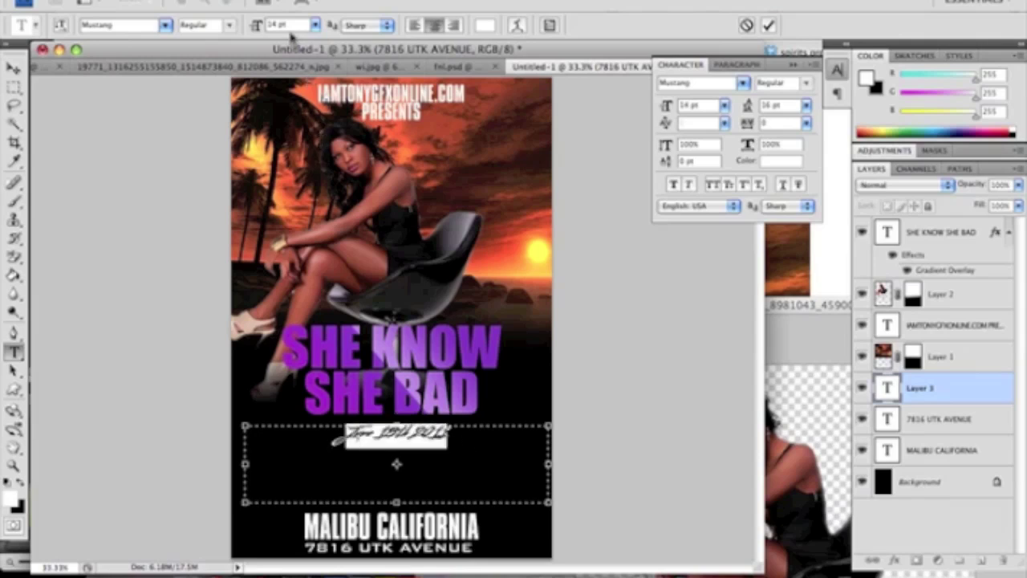
key(Up)
key(Up)
key(Up)
key(Up)
key(Up)
key(Up)
key(Up)
key(Up)
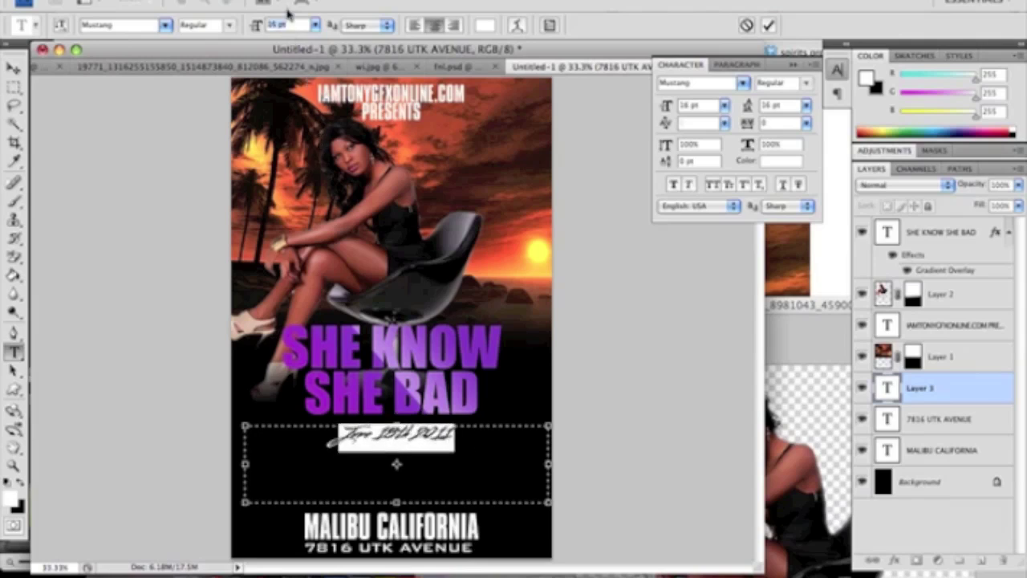
key(Up)
key(Up)
key(Up)
key(Up)
key(Up)
key(Up)
key(Up)
key(Up)
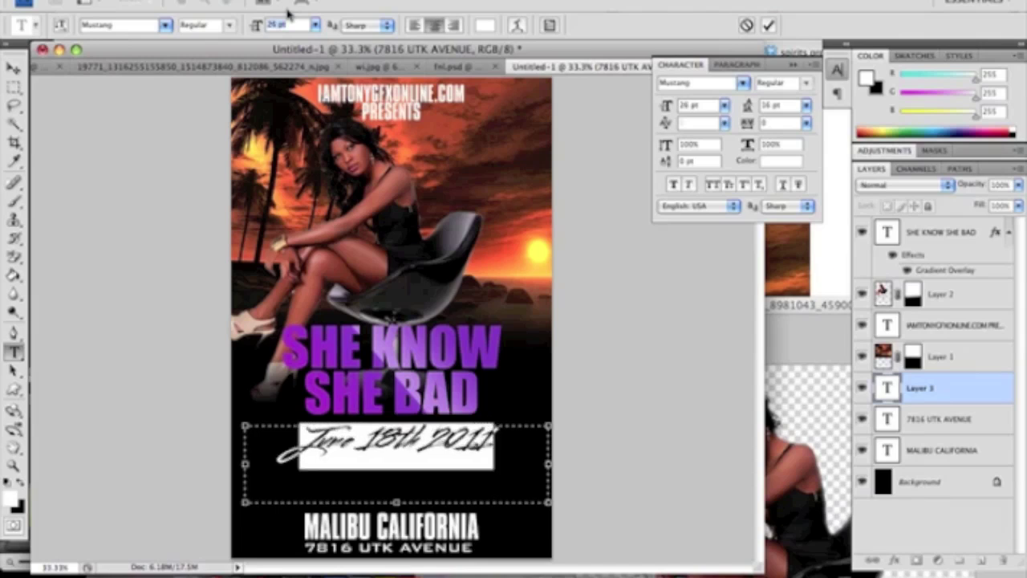
key(Up)
key(Up)
key(Up)
key(Up)
key(Up)
key(Up)
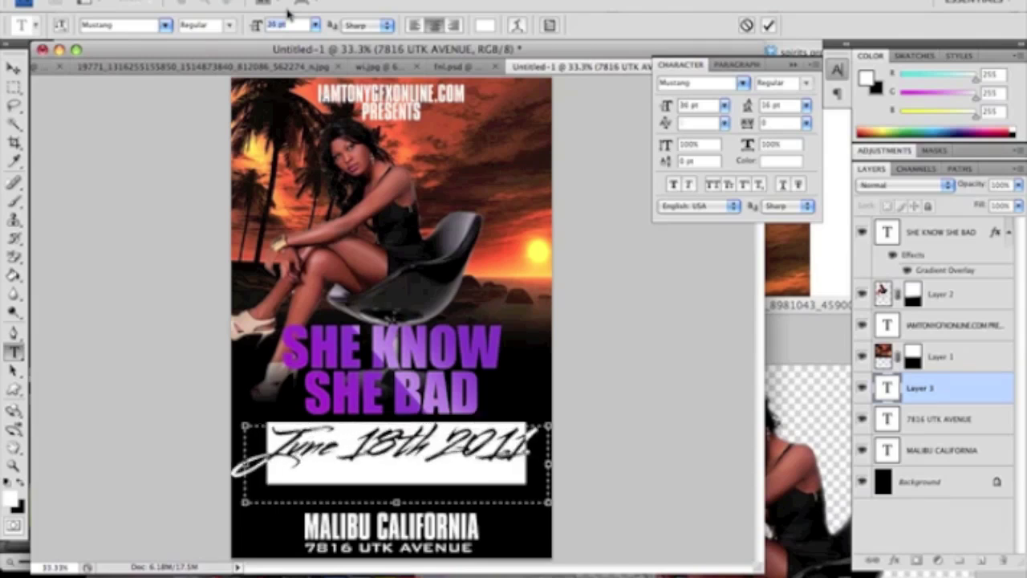
click(13, 69)
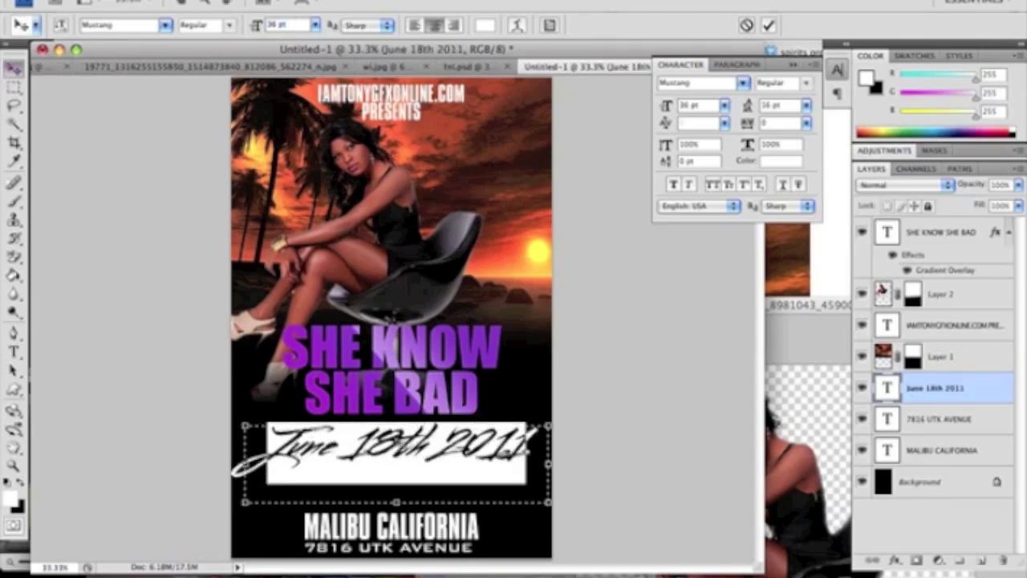
mouse_move(397, 446)
mouse_down()
mouse_move(398, 461)
mouse_move(395, 447)
mouse_up()
Give the date layer an Orange 7 - Pipe gradient overlay
double_click(971, 390)
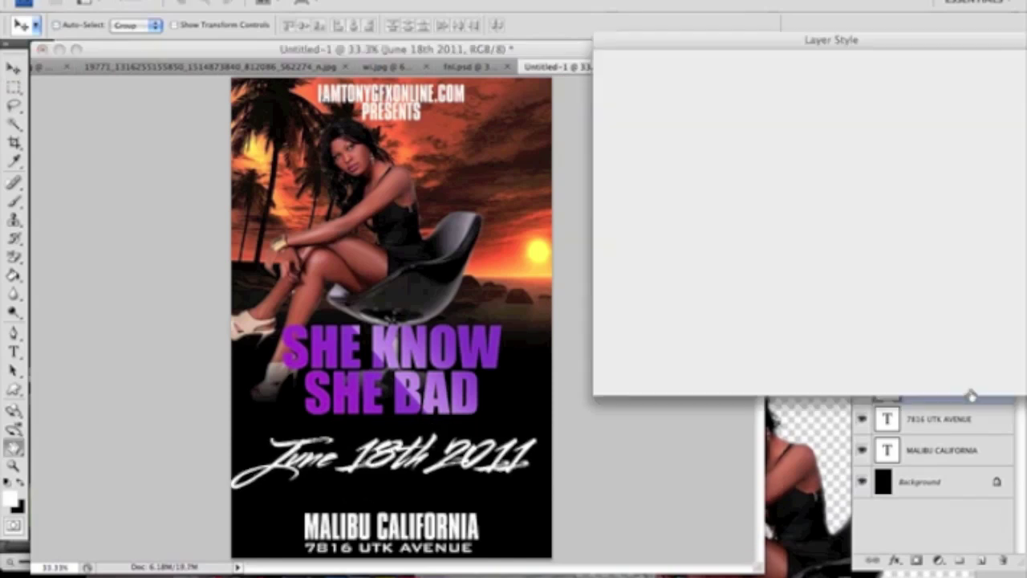
click(613, 265)
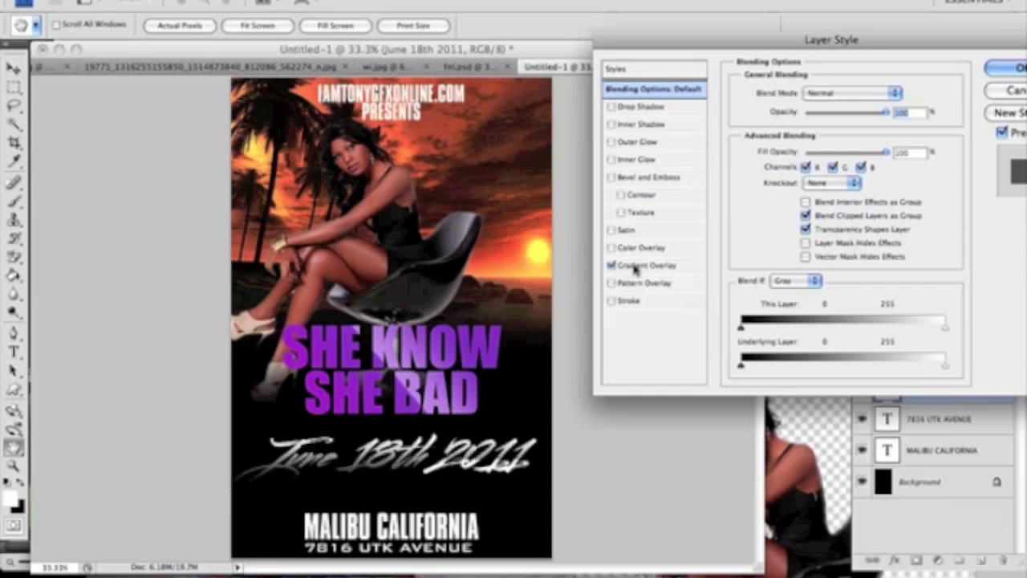
click(642, 265)
click(820, 137)
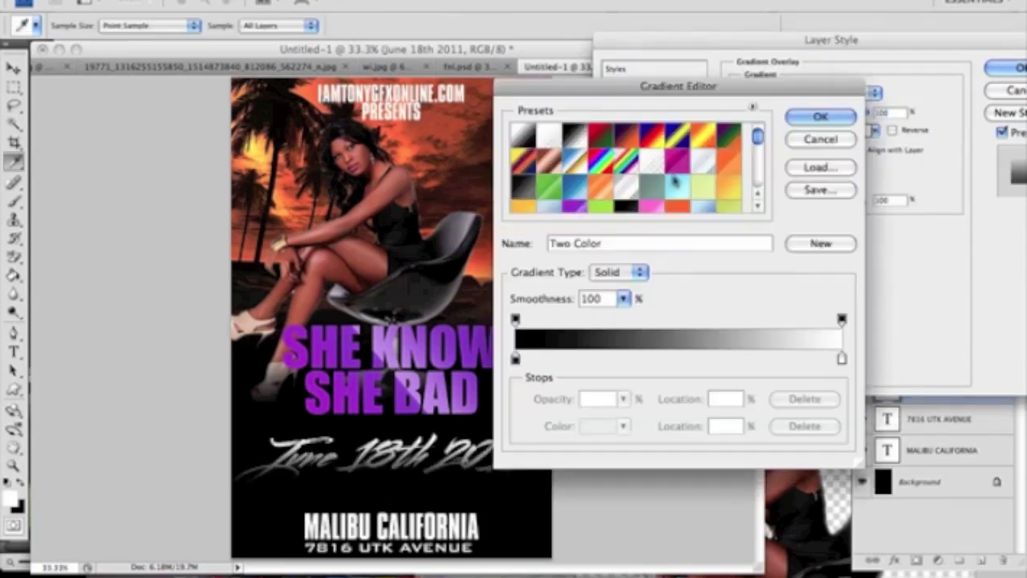
click(603, 197)
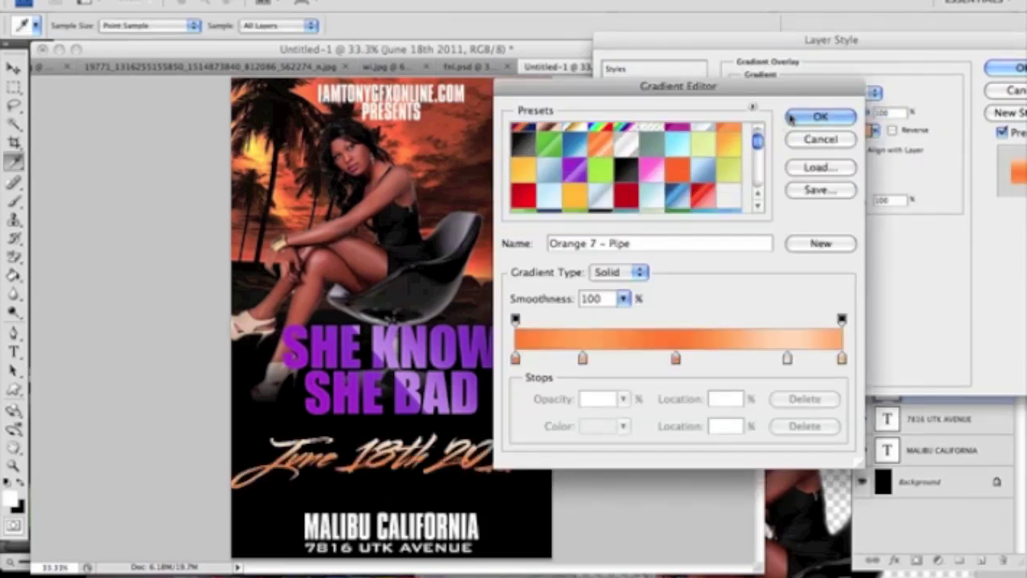
click(818, 116)
click(1011, 68)
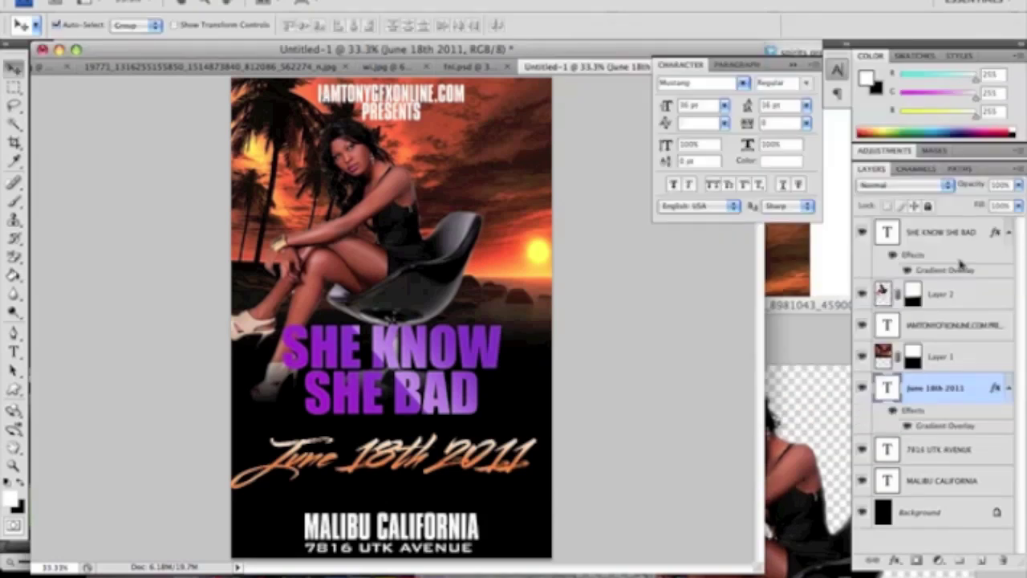
Copy the date's layer style and paste it onto the MALIBU CALIFORNIA and street address layers
right_click(974, 393)
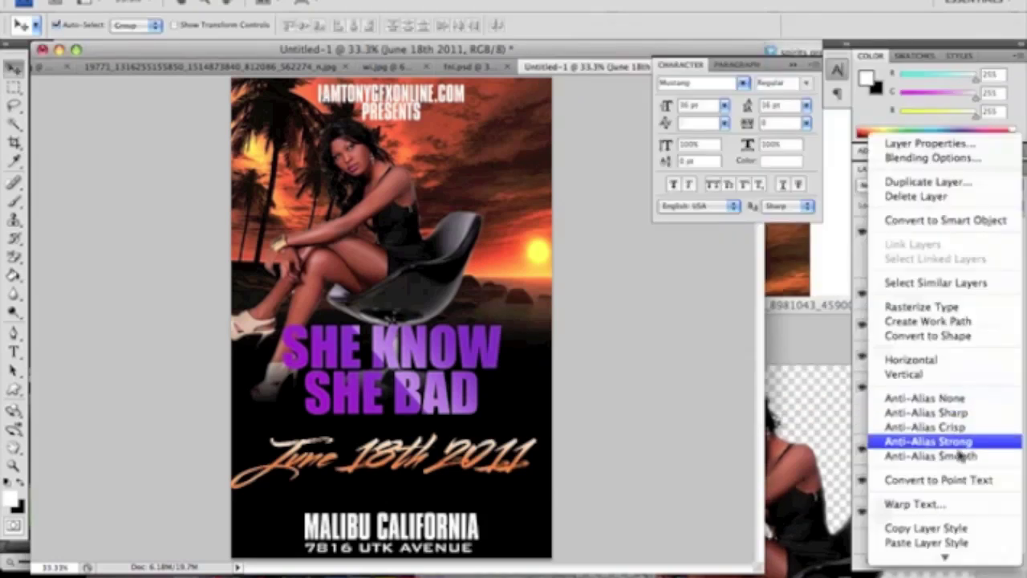
click(954, 531)
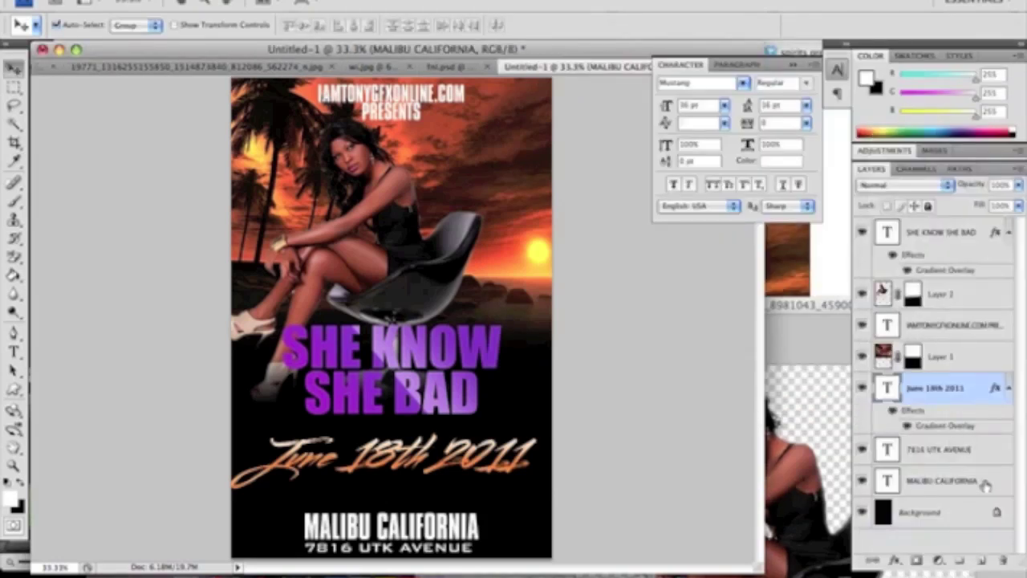
click(986, 484)
right_click(985, 484)
click(927, 542)
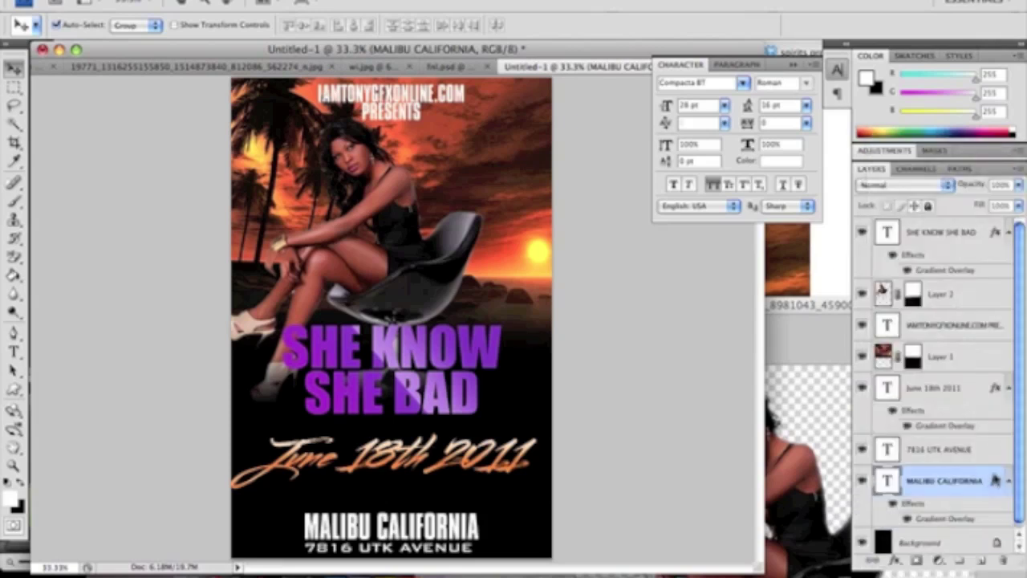
click(986, 449)
right_click(985, 450)
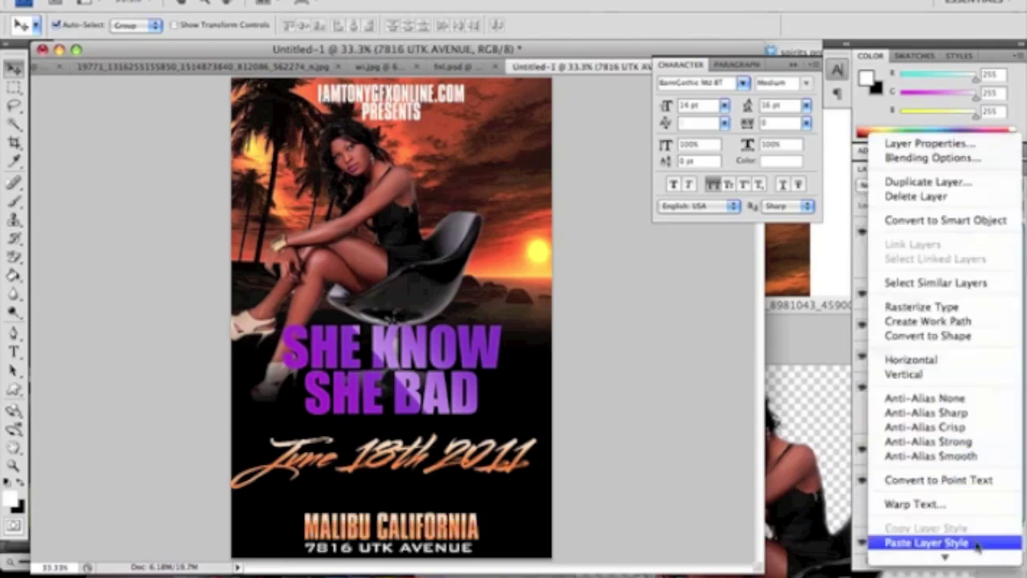
click(926, 543)
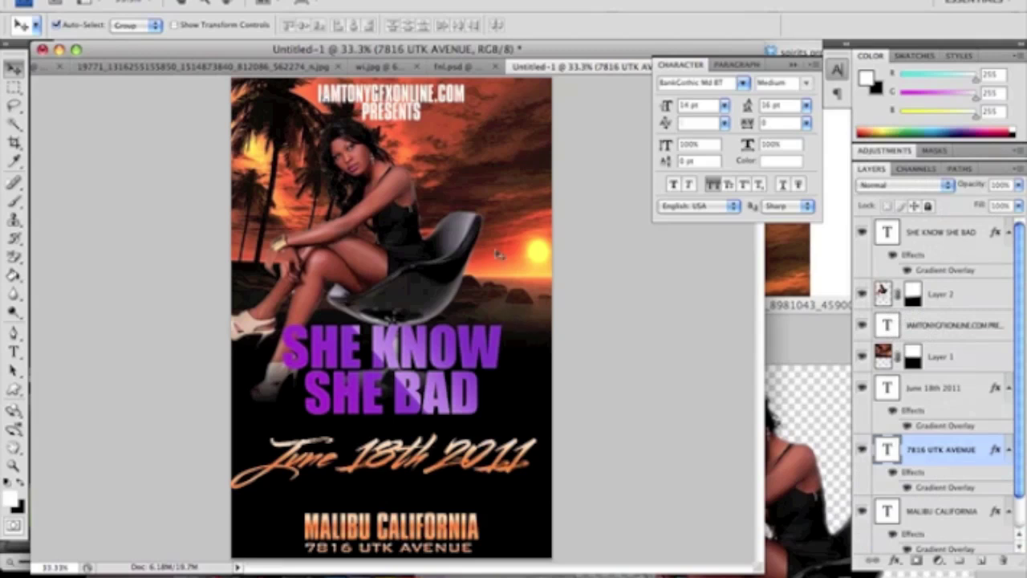
click(464, 150)
Duplicate Layer 1 and drag the copy down over the poster's lower half
click(257, 2)
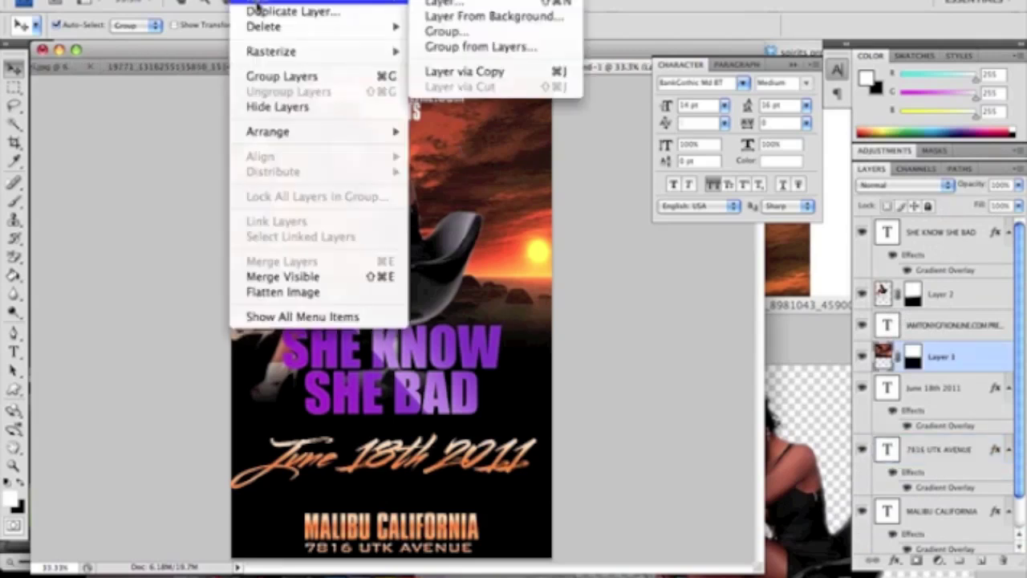
click(256, 11)
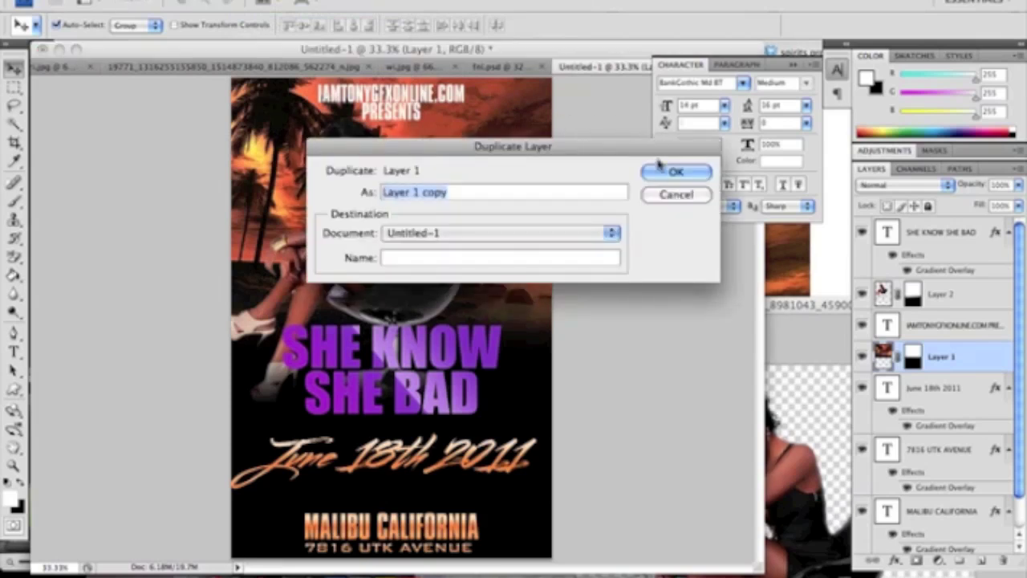
click(660, 167)
drag(480, 210, 472, 392)
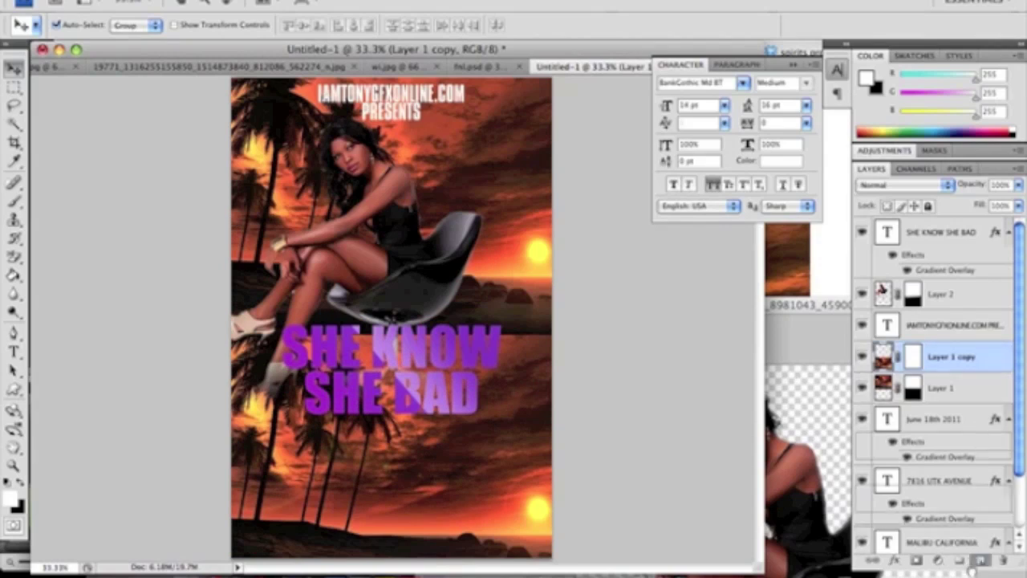
Stack Layer 1 copy just above Background and fade it to 20% opacity
scroll(939, 401, down, 2)
drag(951, 290, 964, 514)
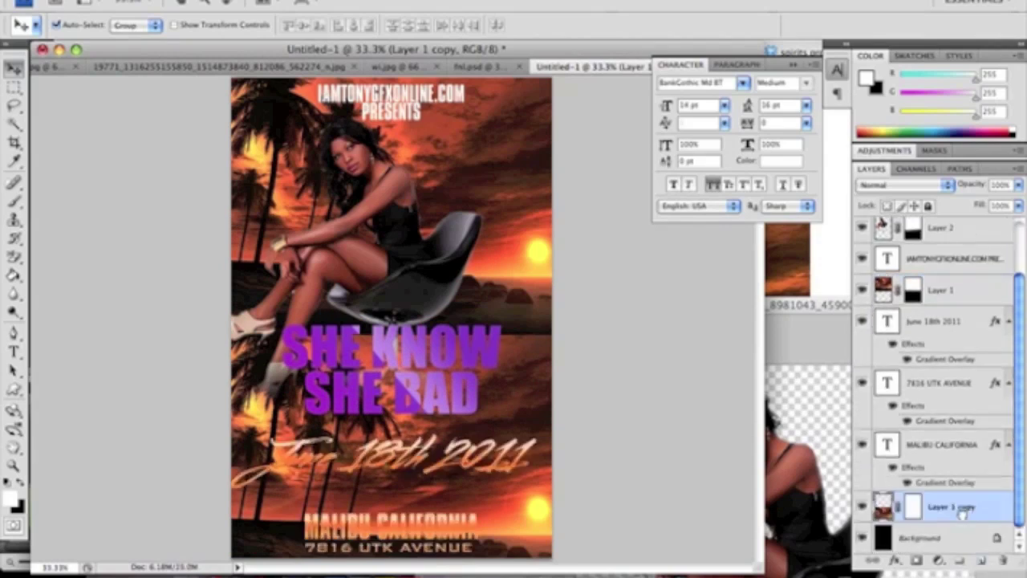
click(1018, 185)
drag(1010, 202, 942, 201)
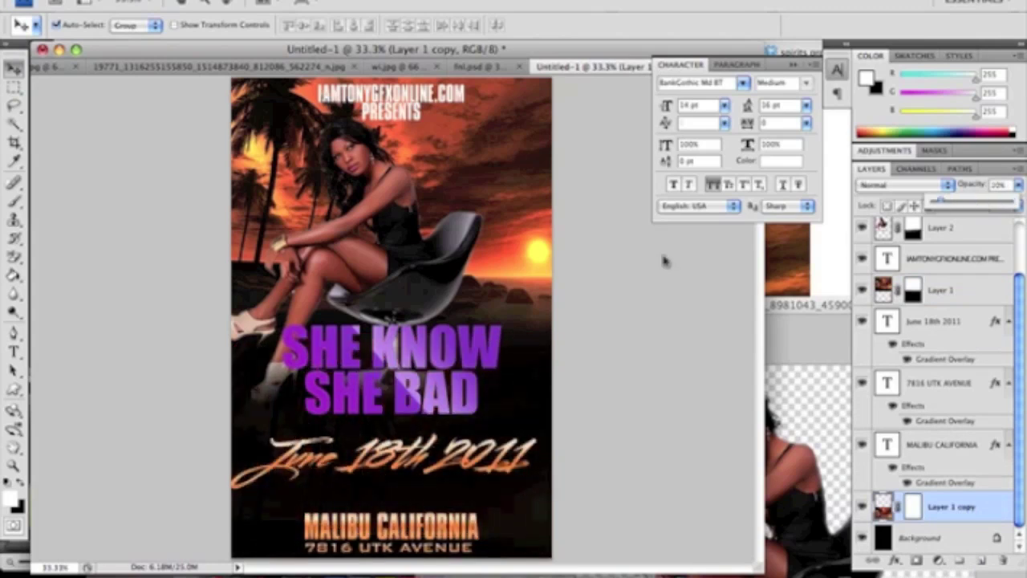
click(495, 363)
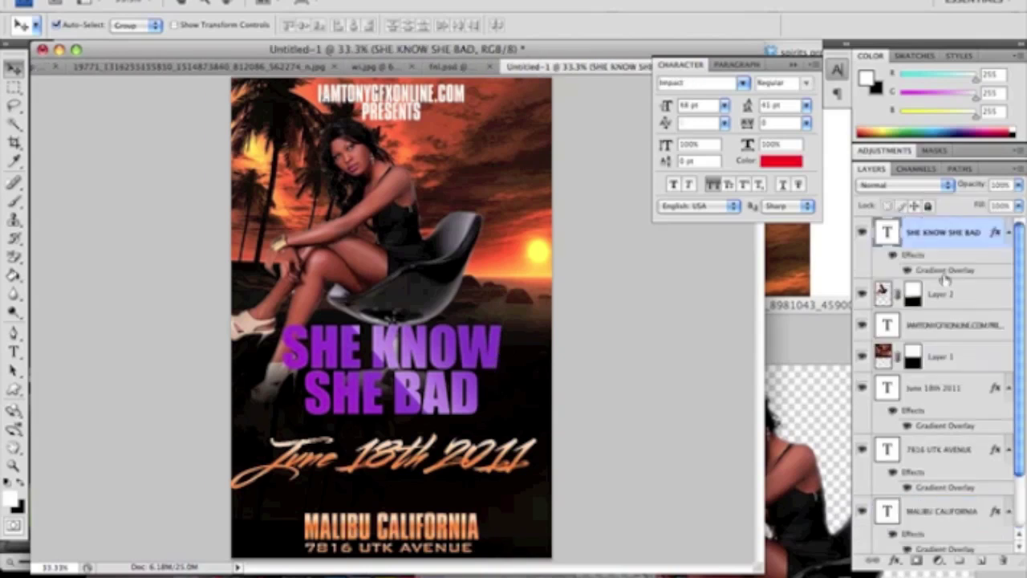
Add a 100% opacity drop shadow to the title and nudge the date down and right
double_click(933, 248)
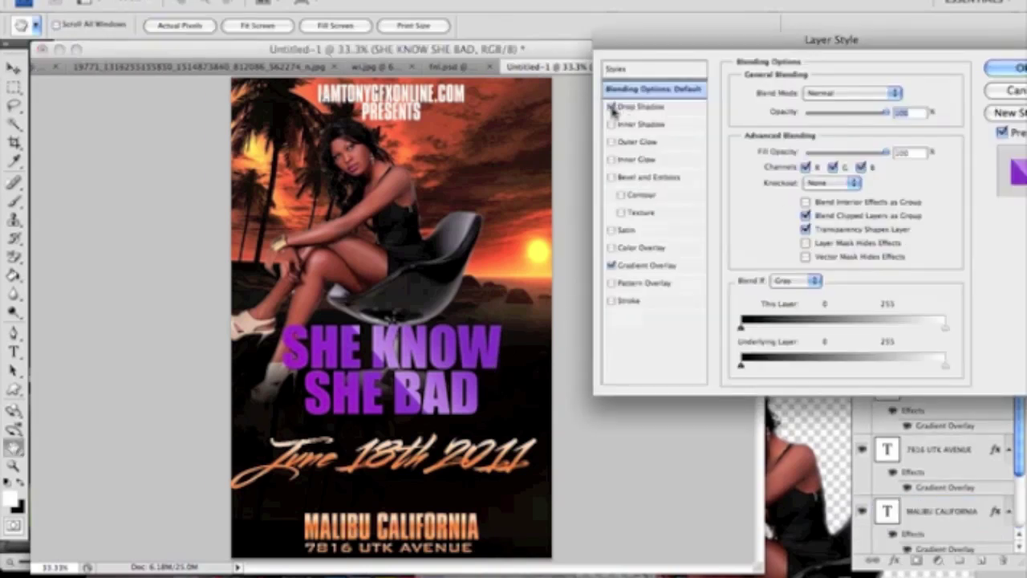
click(670, 107)
drag(849, 114, 905, 118)
click(1008, 69)
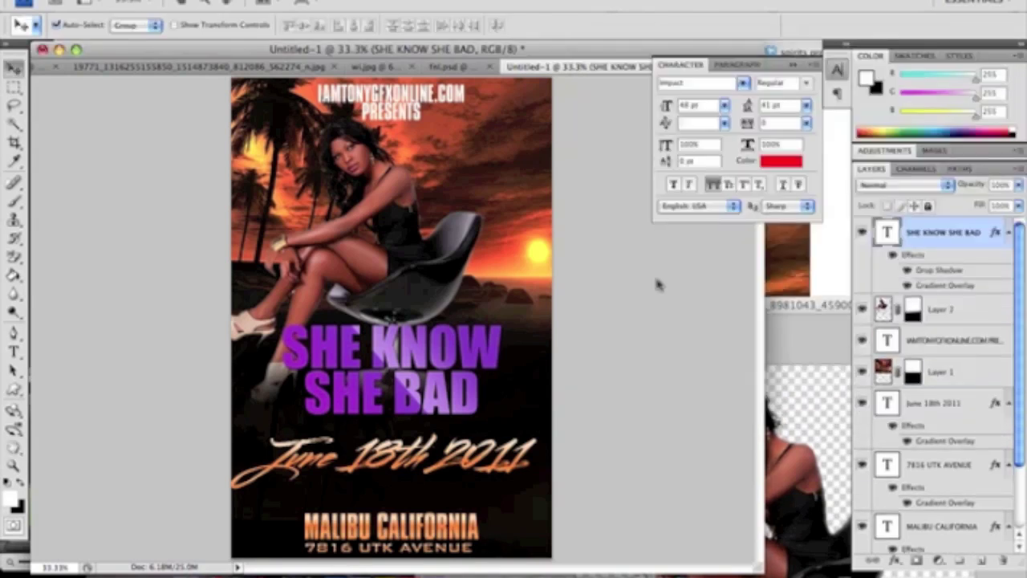
mouse_move(405, 461)
mouse_down()
mouse_move(412, 469)
mouse_move(402, 458)
mouse_up()
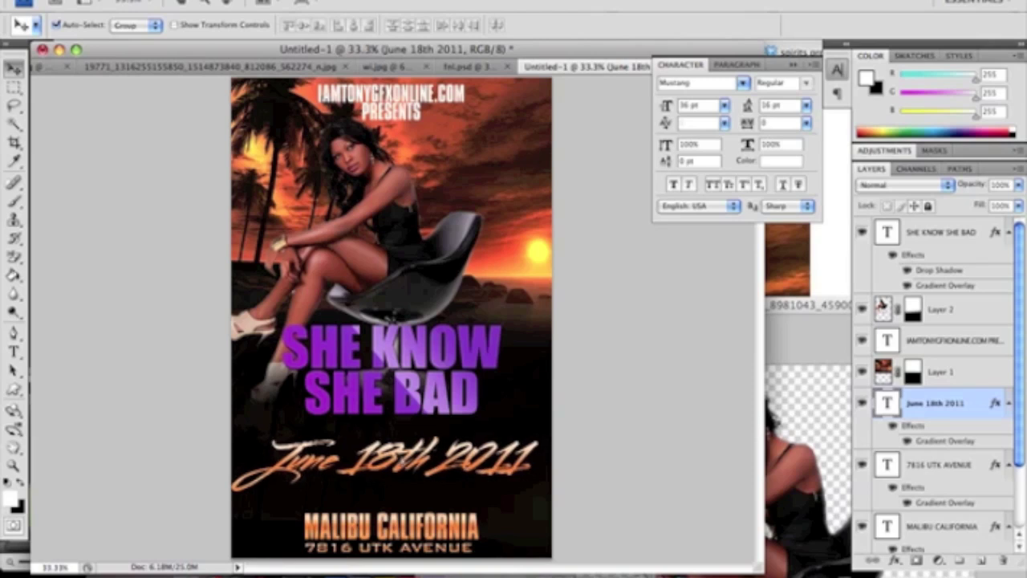